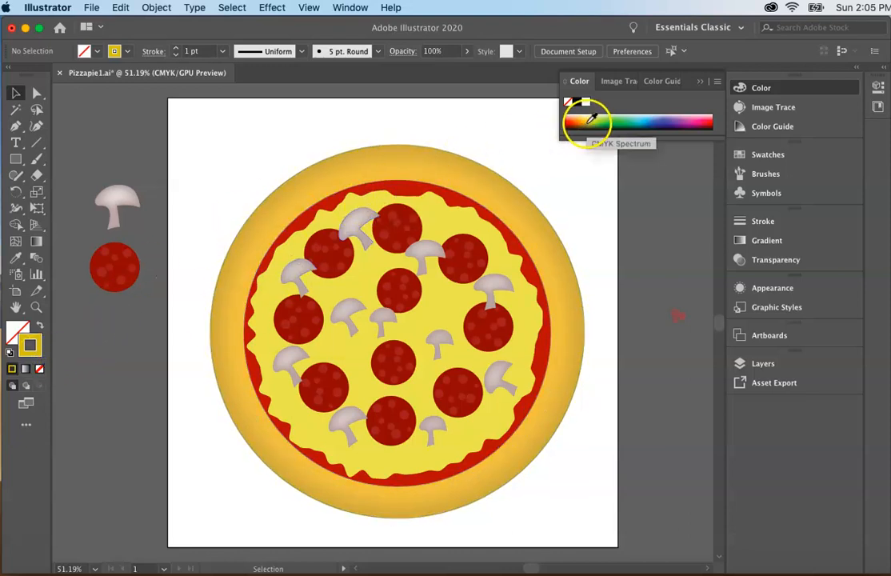
Draw a straight vertical line segment from the pizza's center upward past the top of the crust
click(589, 120)
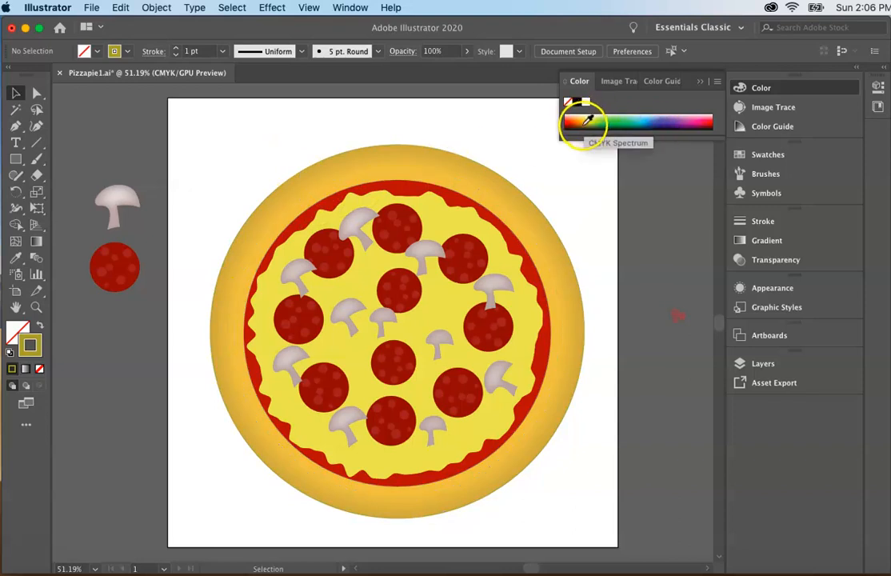
click(37, 142)
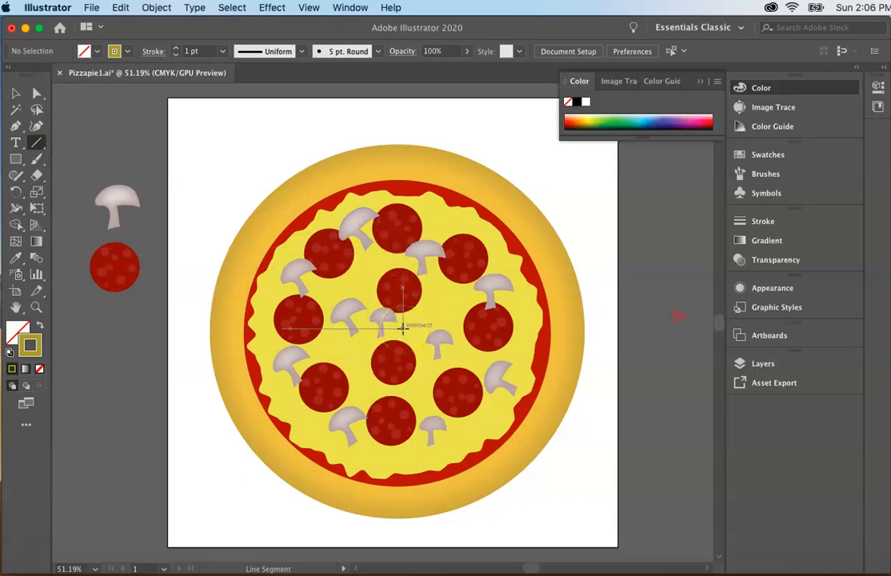
drag(404, 328, 405, 122)
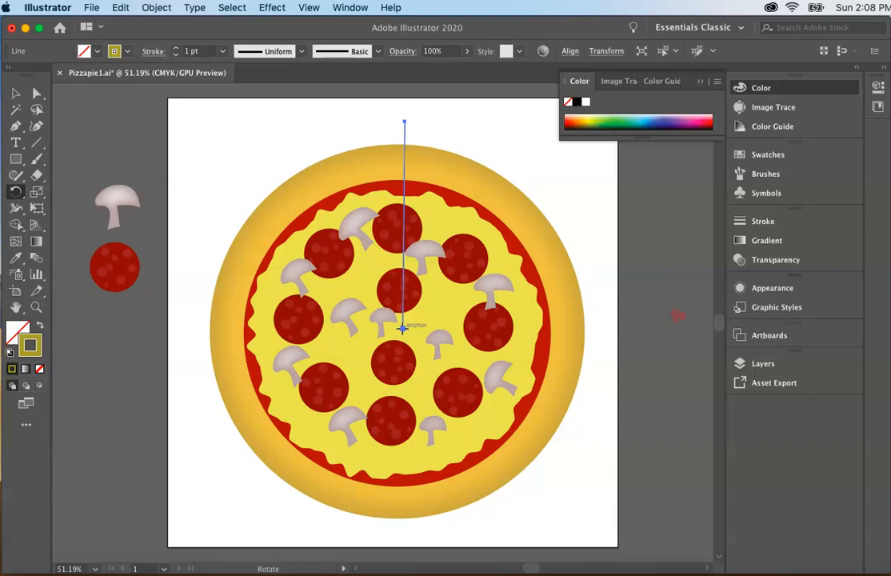
Rotate a copy of the line by 360/8 degrees about its center endpoint, and repeat the transformation six times
alt+click(402, 329)
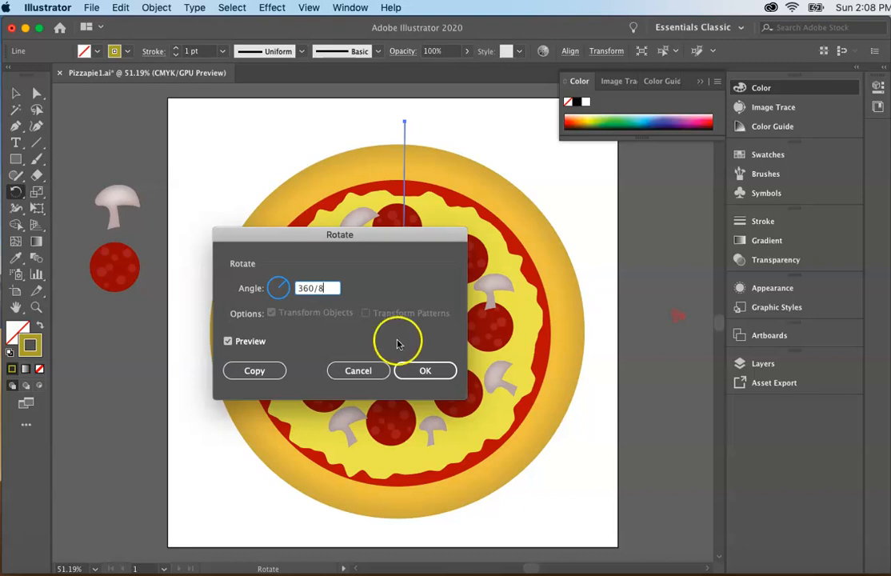
click(255, 371)
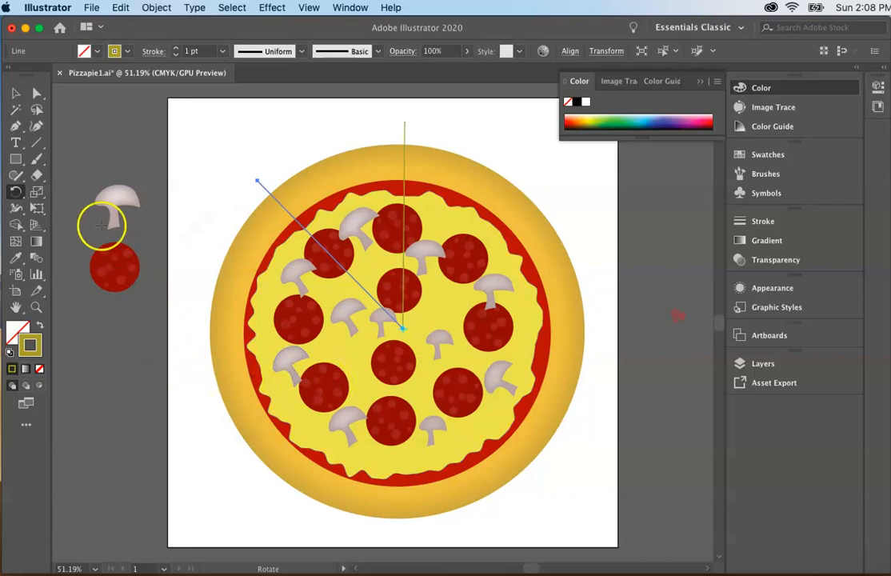
click(16, 93)
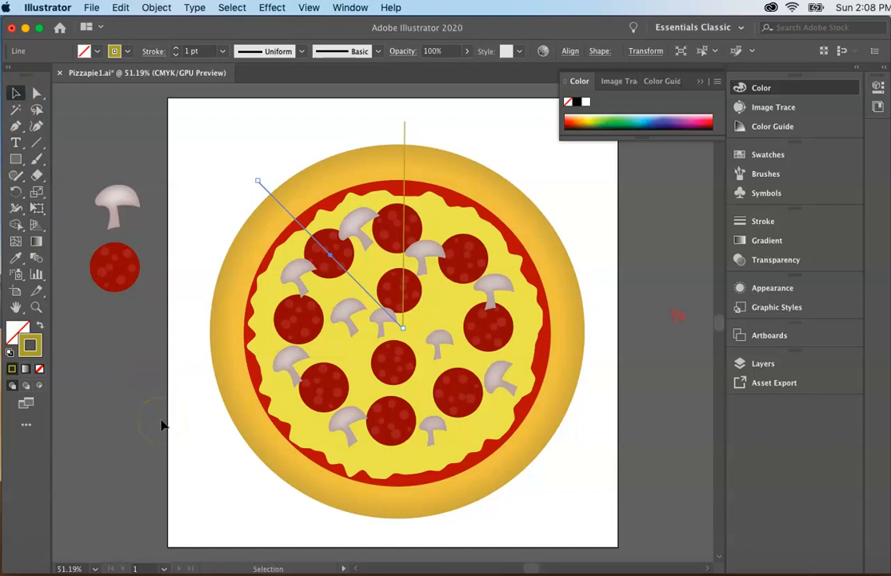
key(super+d)
key(super+d)
key(super+d)
key(super+d)
key(super+d)
key(super+d)
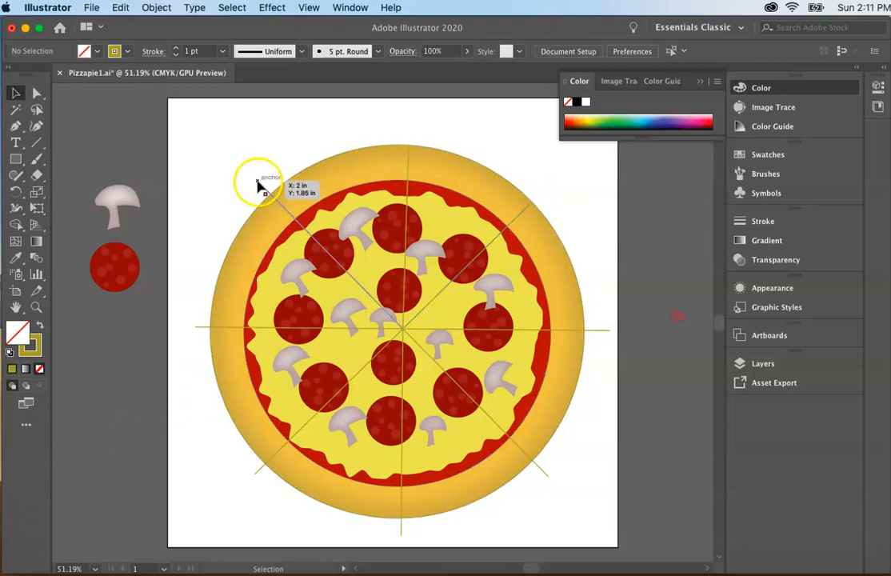
Shorten the slice lines that overhang the pizza so their outer ends meet the crust's edge
click(257, 182)
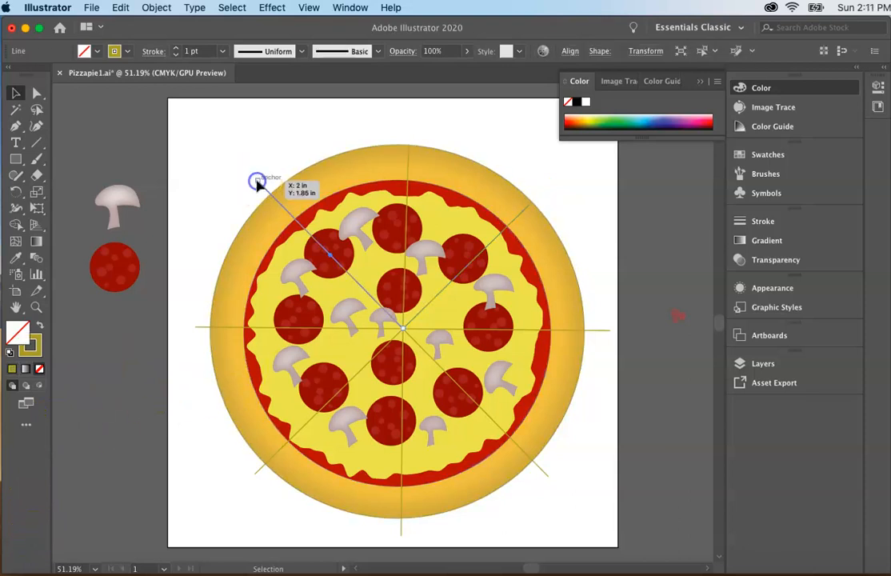
drag(257, 181, 270, 196)
click(196, 329)
drag(197, 329, 209, 330)
drag(252, 478, 265, 464)
drag(400, 532, 401, 518)
drag(550, 476, 533, 461)
drag(606, 335, 585, 330)
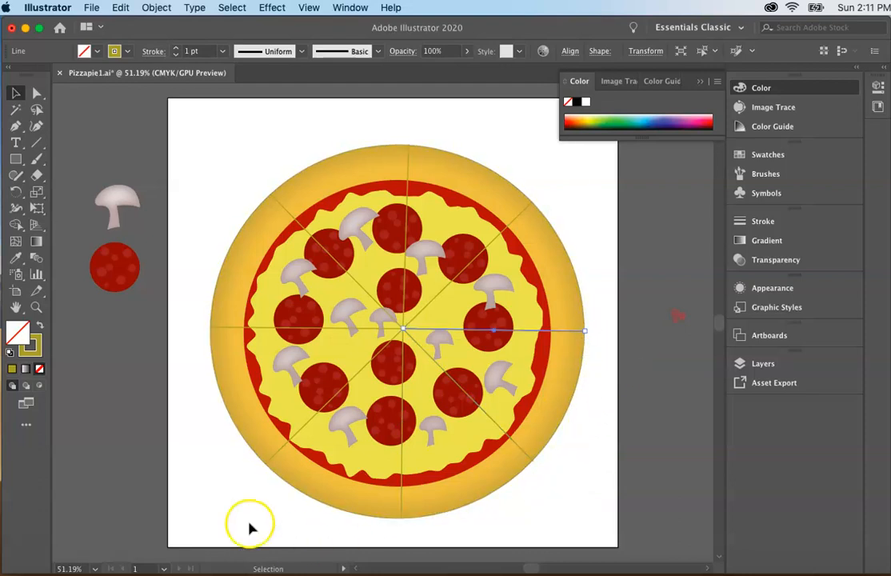
click(178, 410)
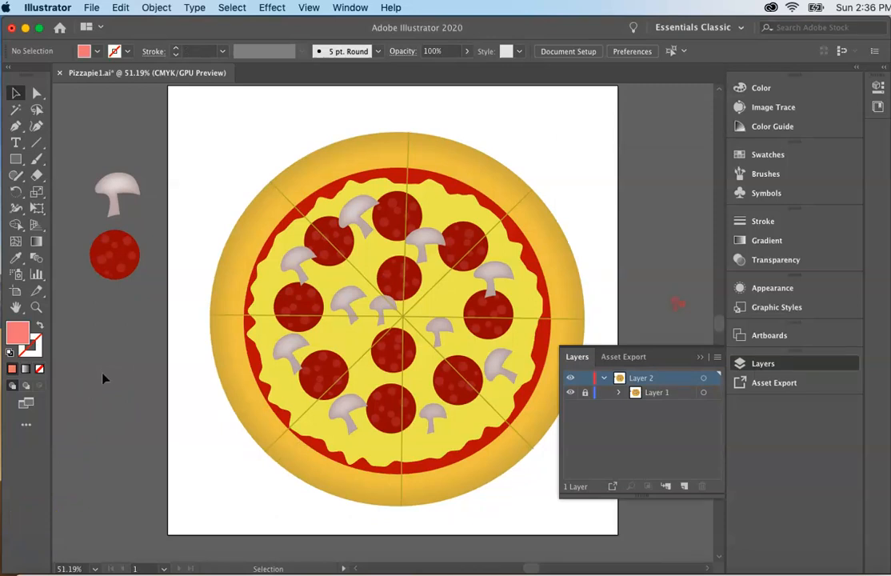
Draw a small square filled with pink e27d7d and without a stroke on the canvas below the loose pepperoni
double_click(19, 331)
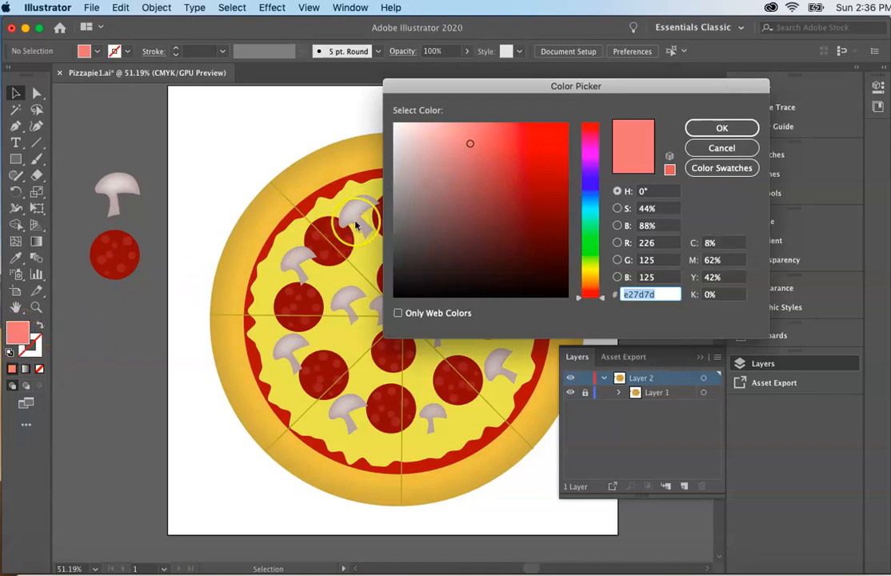
click(702, 131)
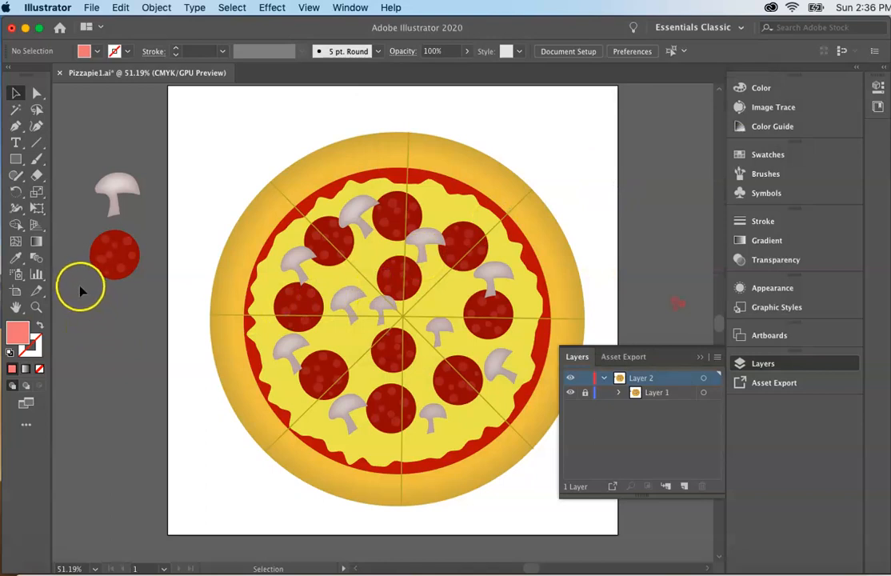
click(14, 160)
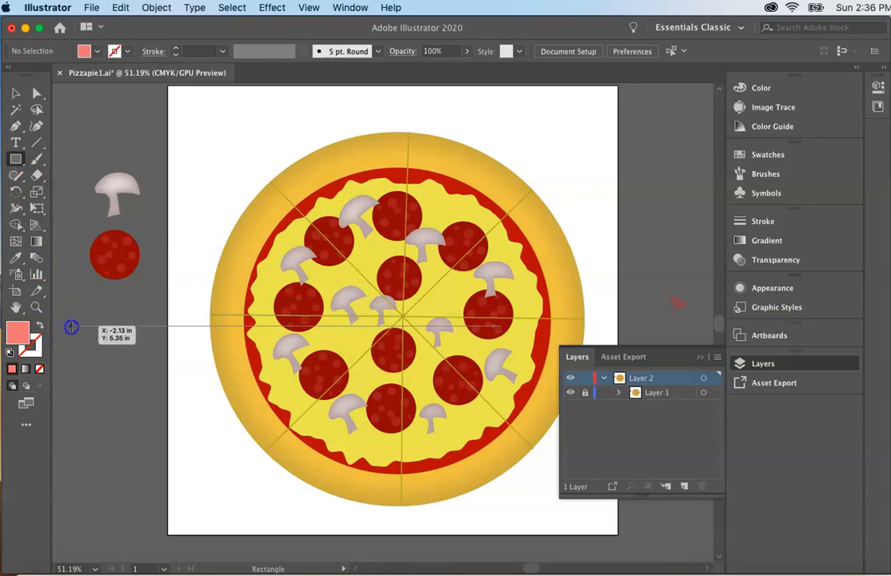
drag(70, 326, 92, 357)
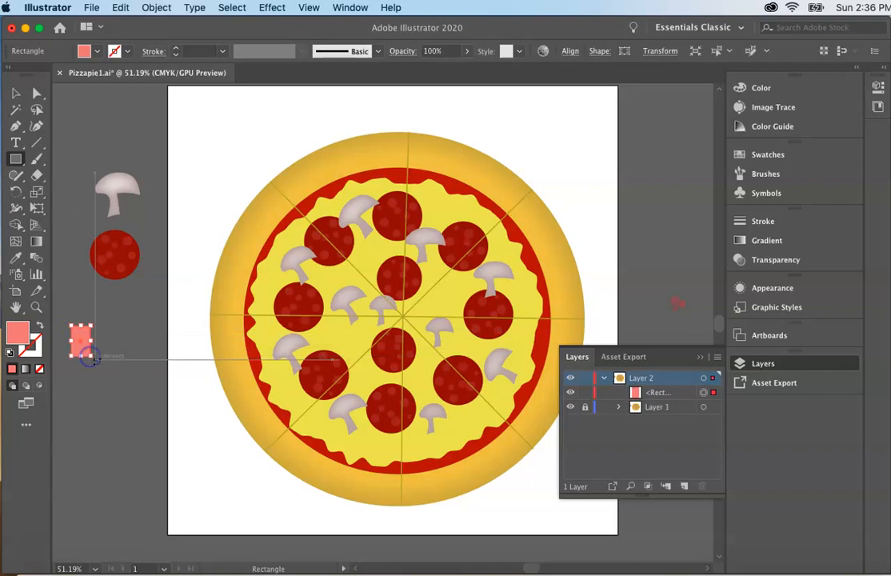
key(Delete)
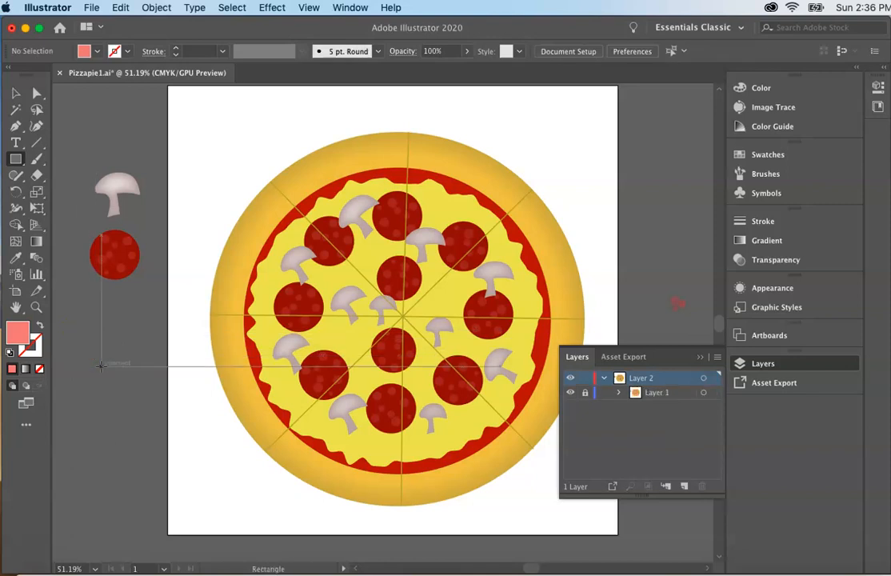
drag(69, 316, 103, 350)
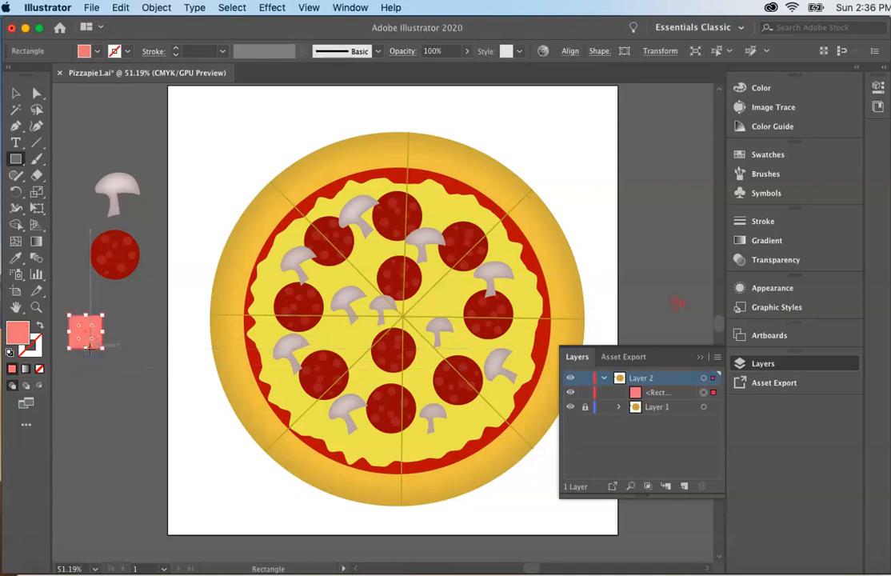
Duplicate the pink square three times to form a two-by-two block of adjoining squares
click(16, 93)
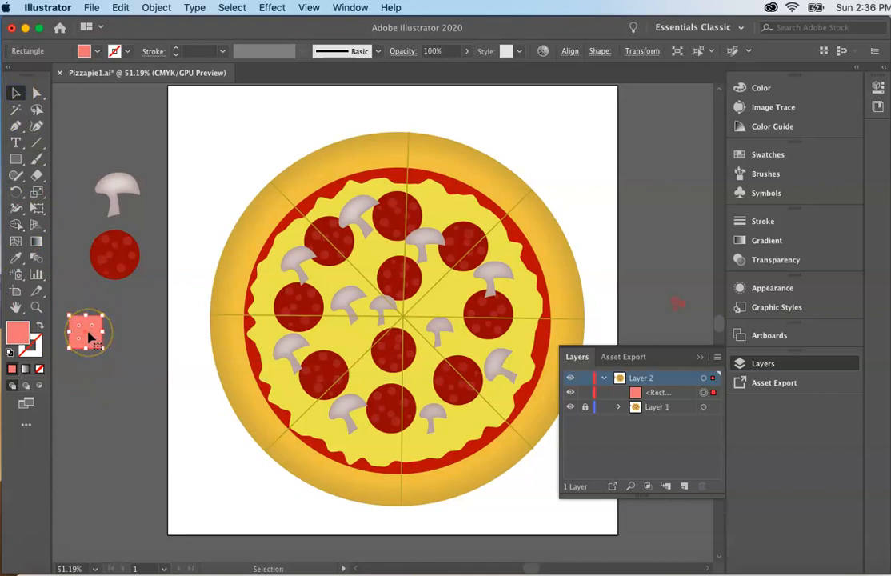
drag(88, 336, 120, 337)
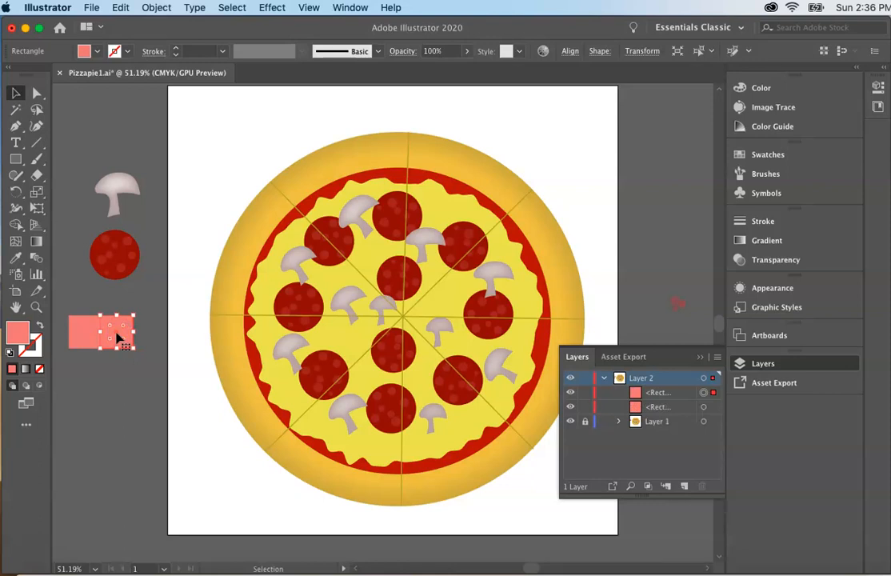
drag(117, 339, 83, 365)
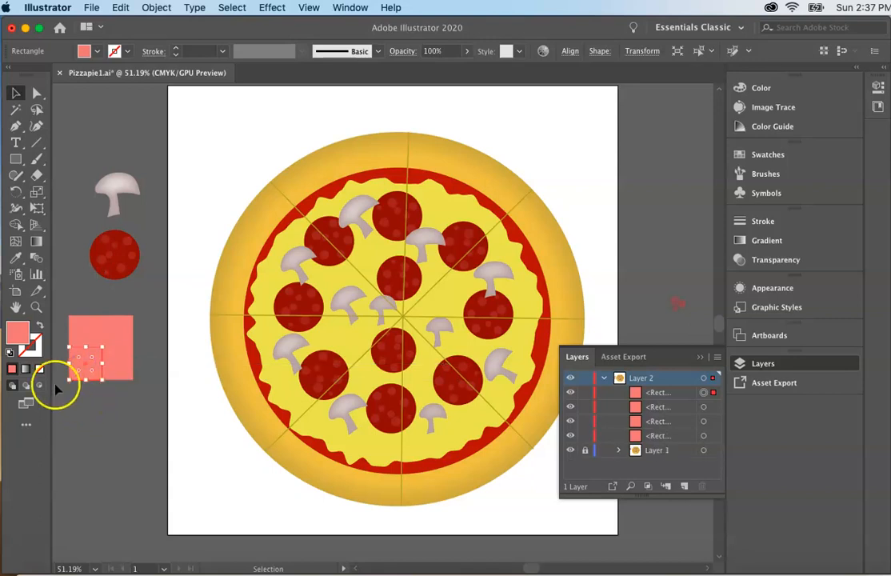
Fill the block's lower-left square with off-white f7f2f2
double_click(19, 331)
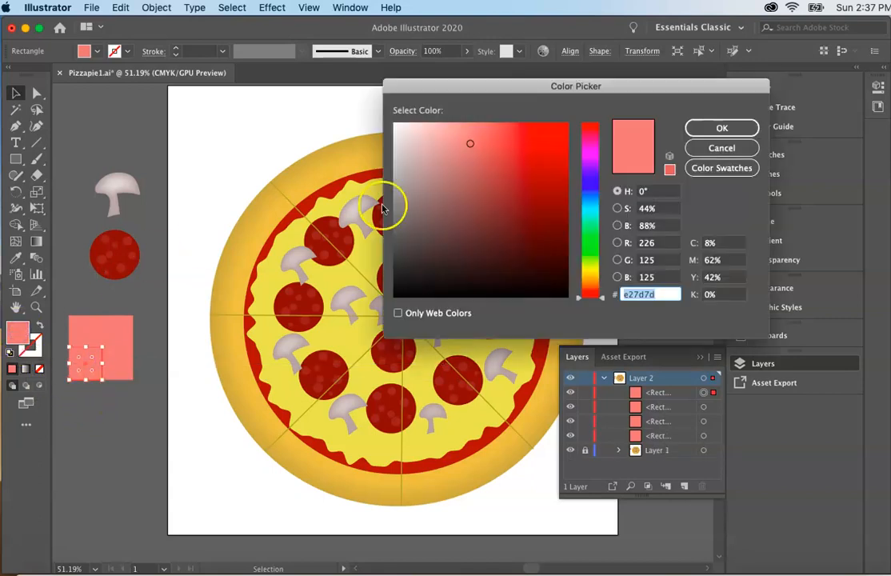
click(398, 126)
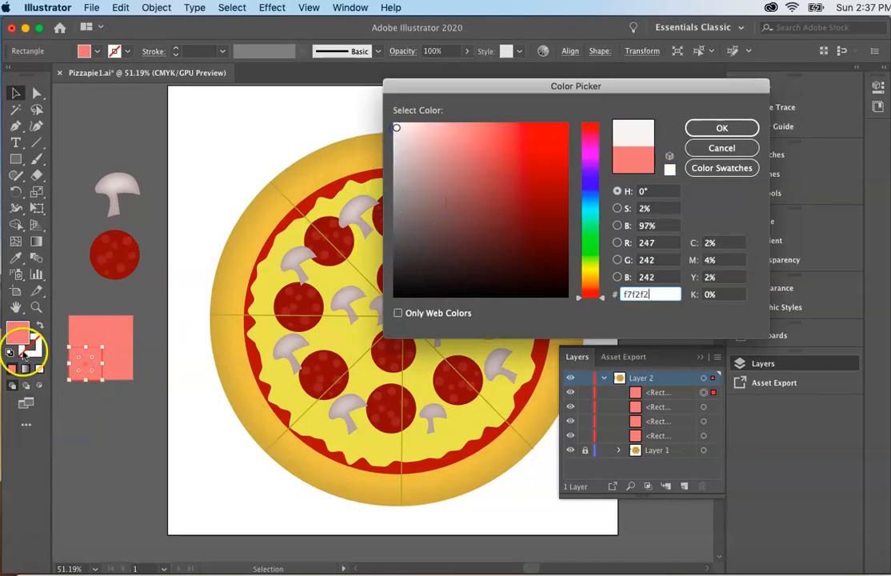
click(720, 129)
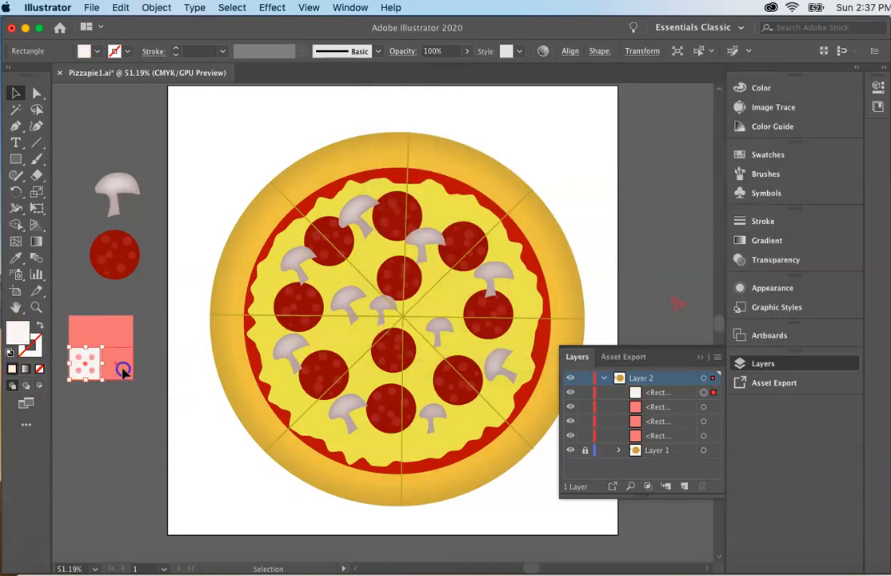
Fill the block's lower-right square with near-black 070707
click(123, 368)
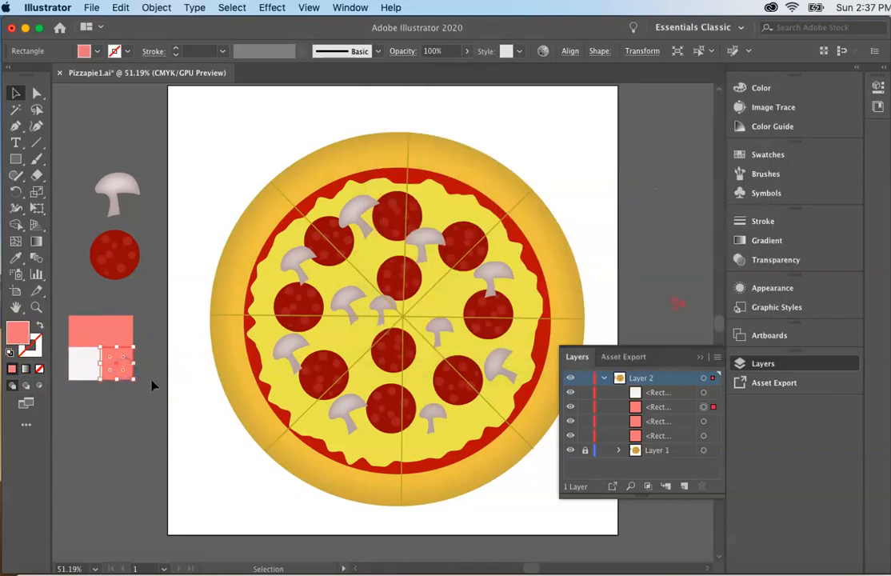
double_click(17, 331)
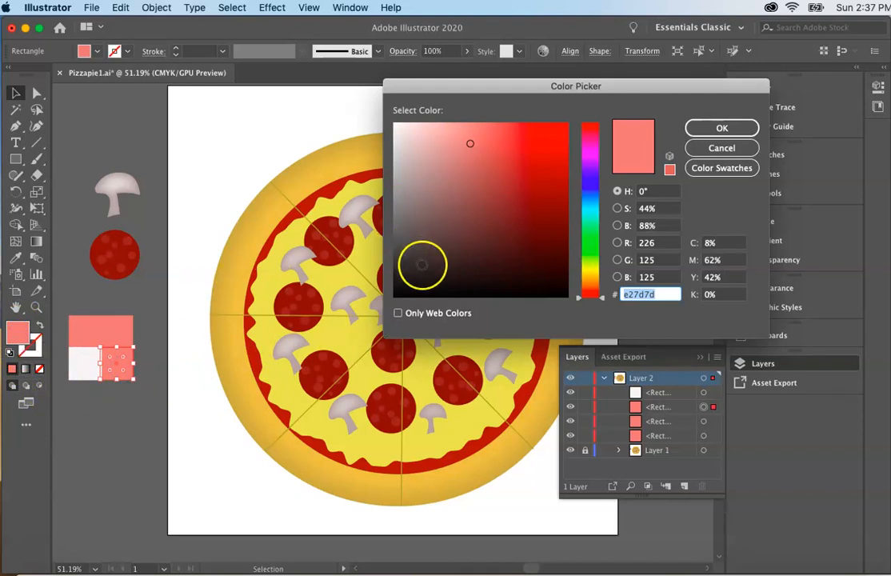
click(399, 293)
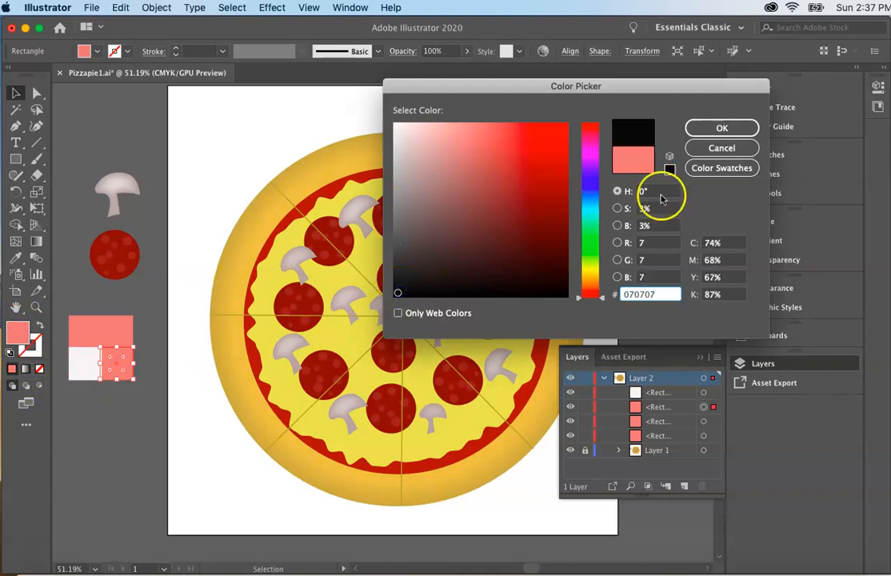
click(719, 128)
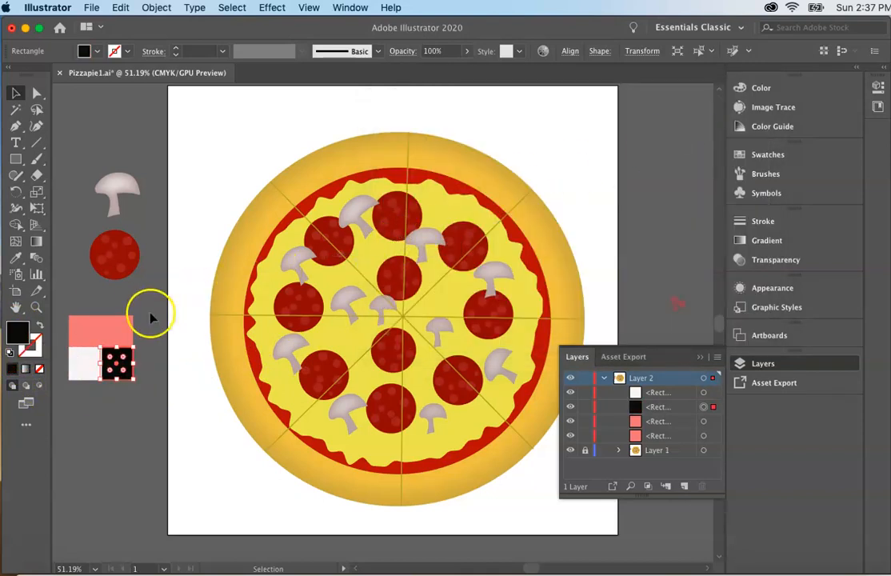
Fill the block's upper-right square with dark red 660808 and deselect it
click(115, 332)
double_click(17, 330)
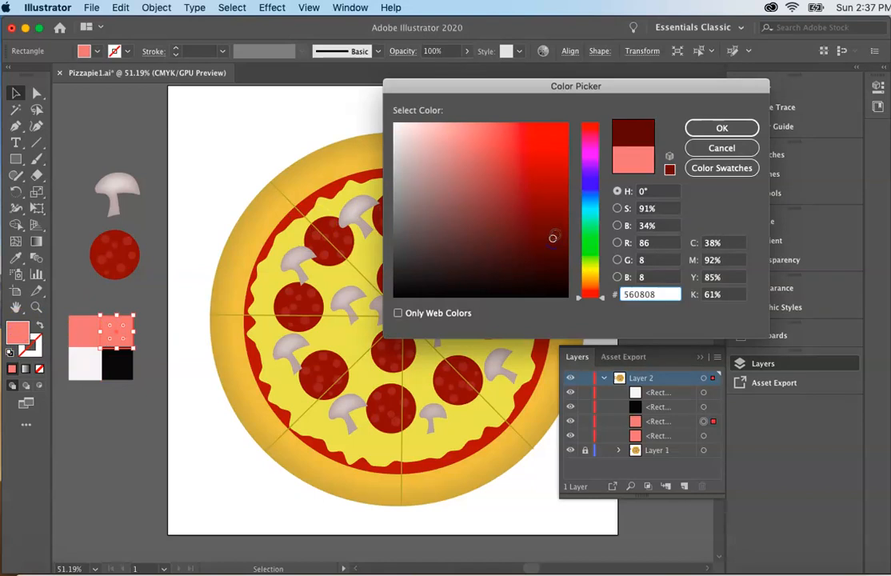
click(718, 128)
click(203, 404)
Nudge the off-white and pink squares slightly left to line up the two-by-two block's edges
click(90, 368)
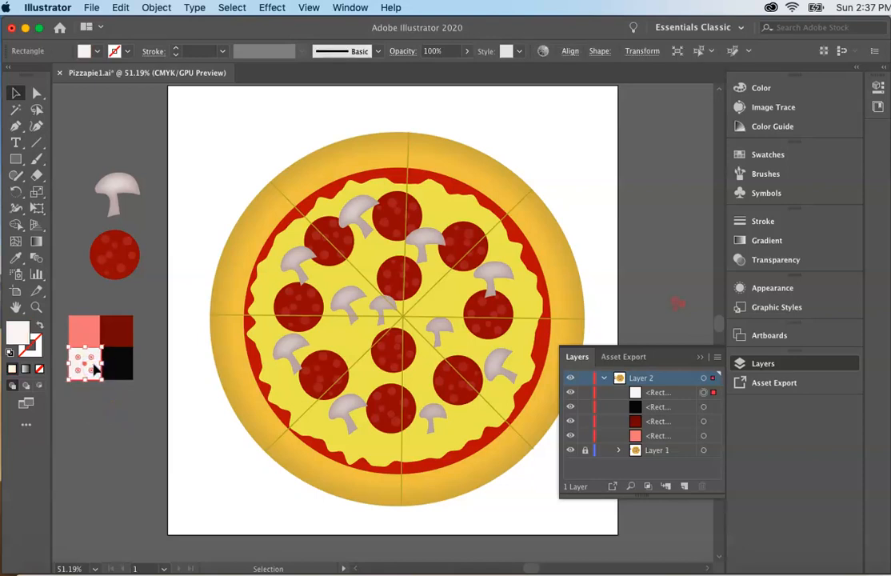
click(99, 411)
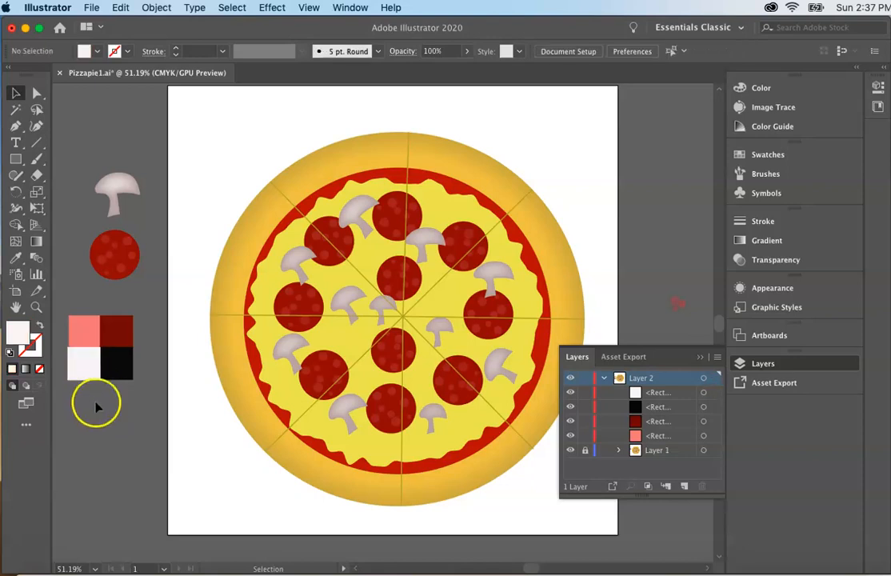
click(83, 375)
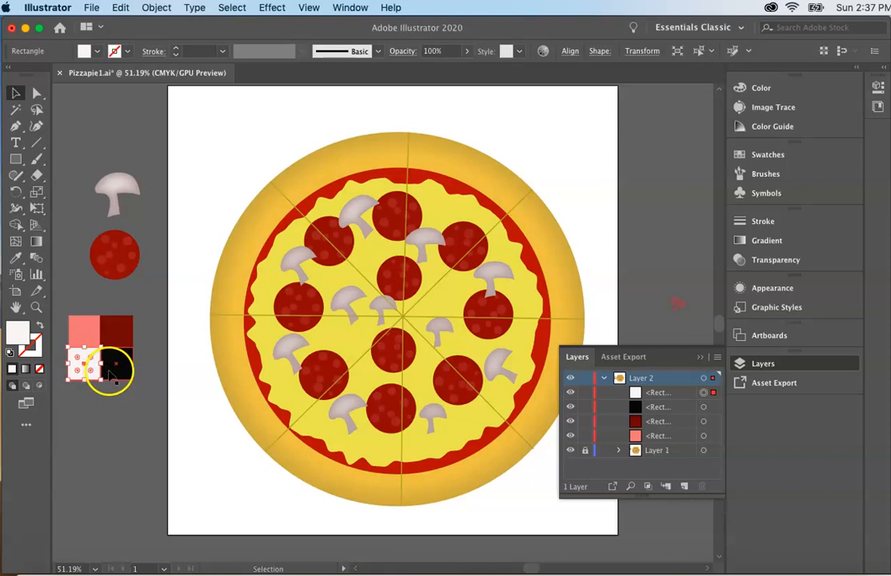
click(76, 326)
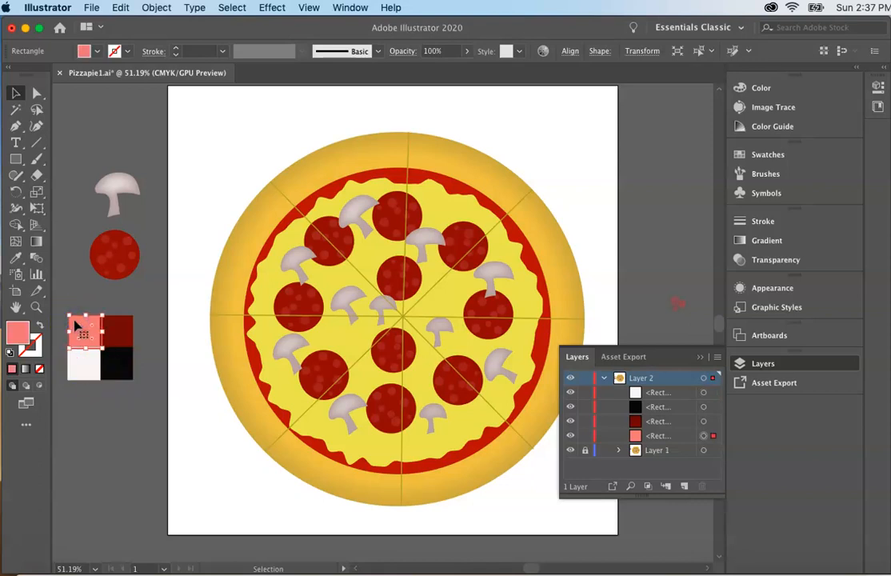
click(87, 454)
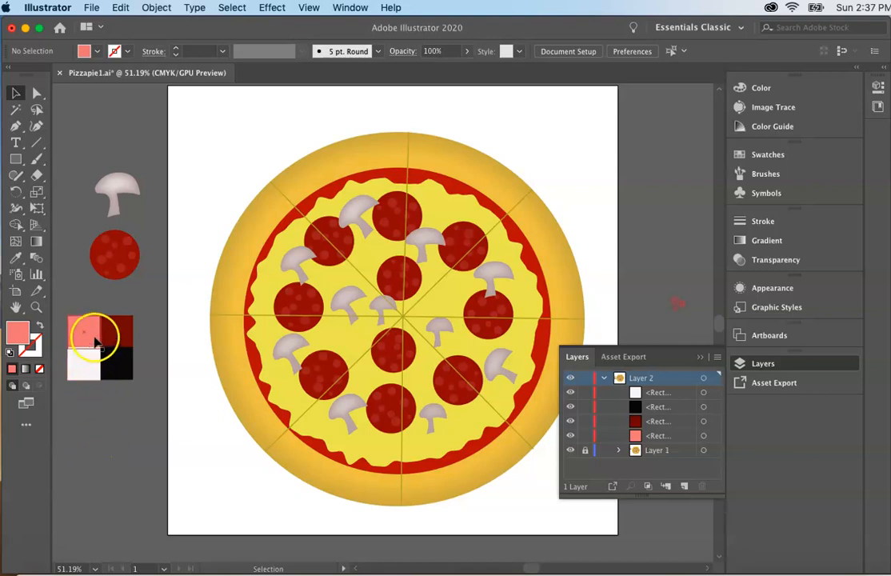
Group the four colored squares into one object
drag(57, 309, 144, 411)
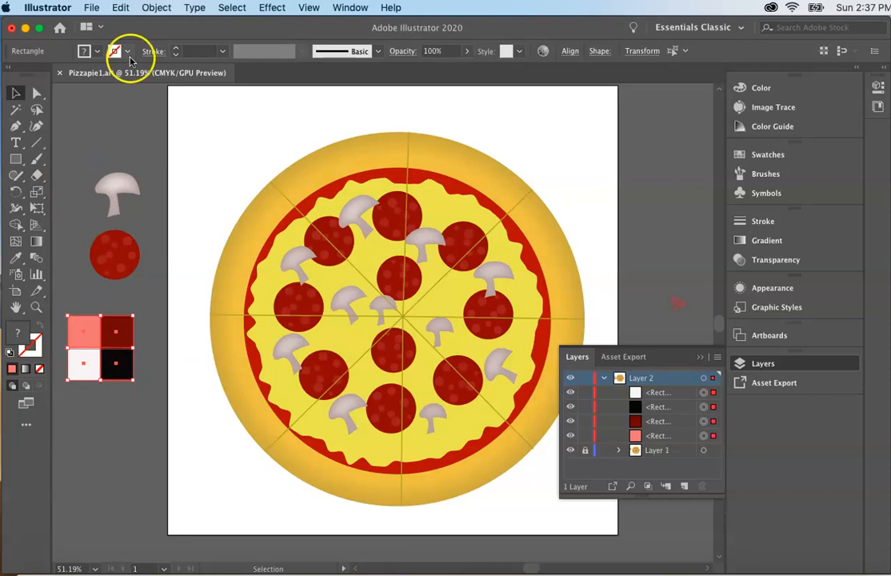
click(156, 10)
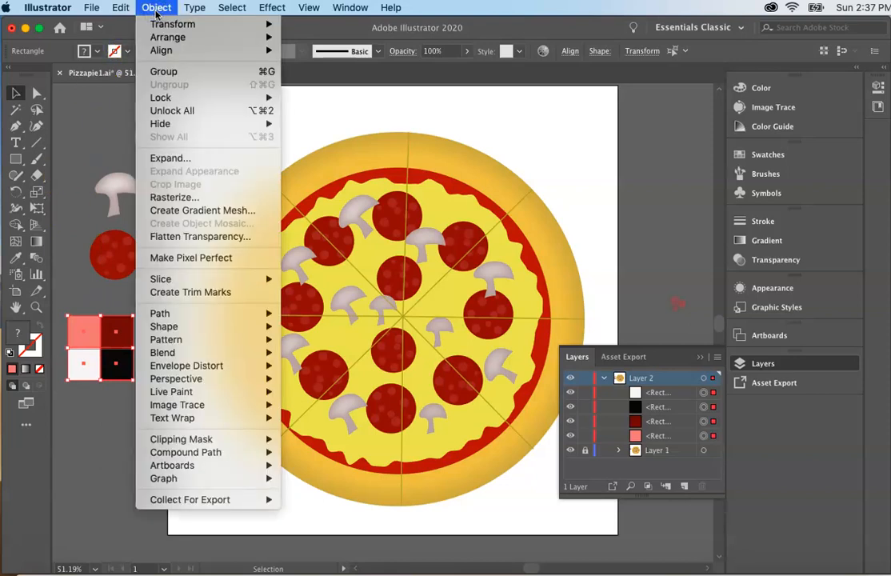
click(160, 72)
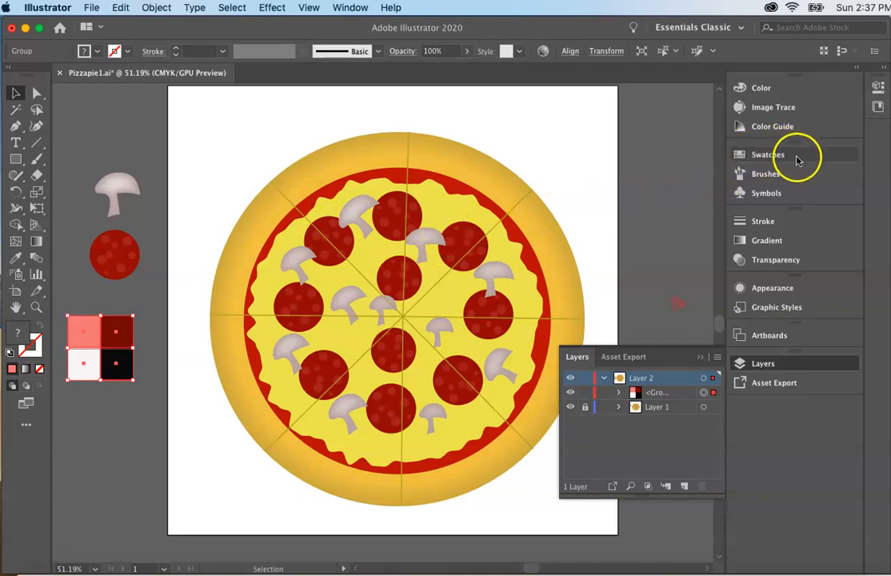
Save the grouped four-color block as a pattern swatch and remove the original block from beside the artboard
click(740, 154)
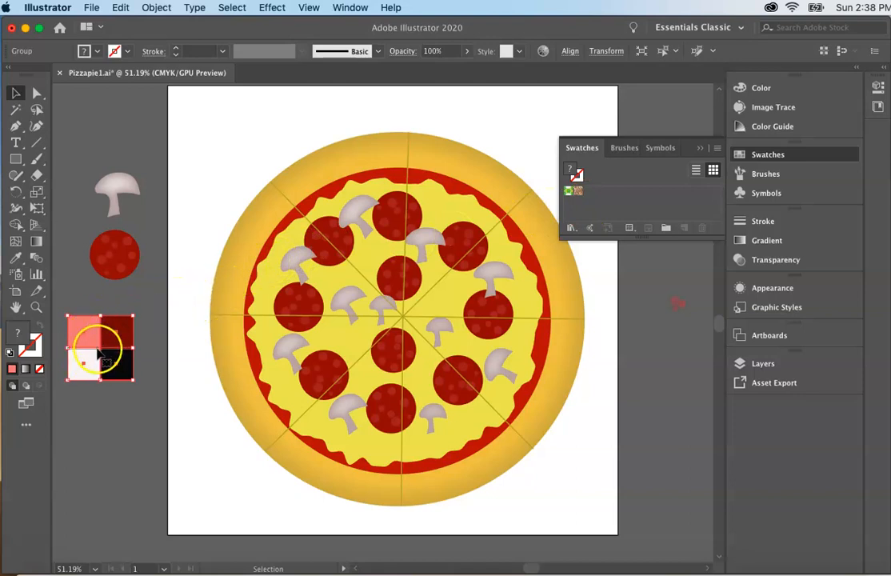
drag(96, 350, 625, 202)
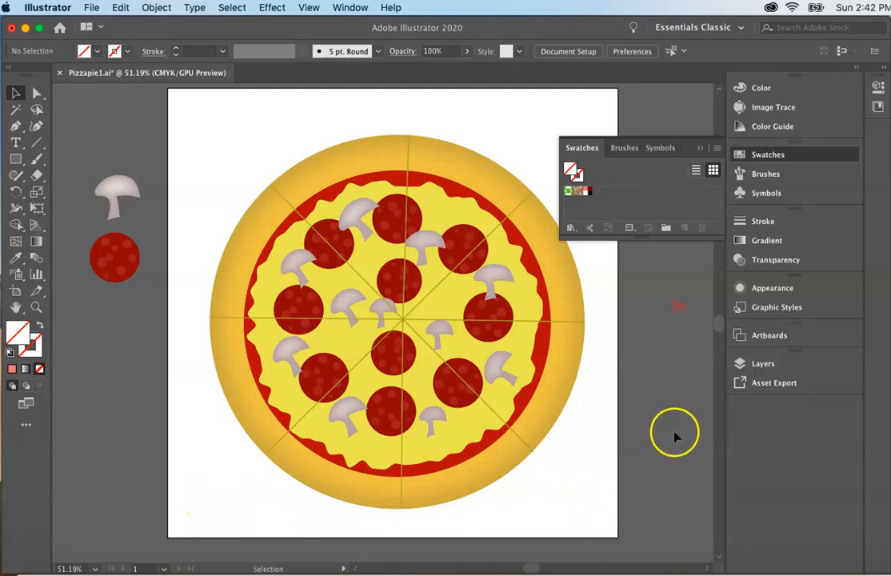
Add a new layer above Layer 2 and hide Layer 2
click(761, 364)
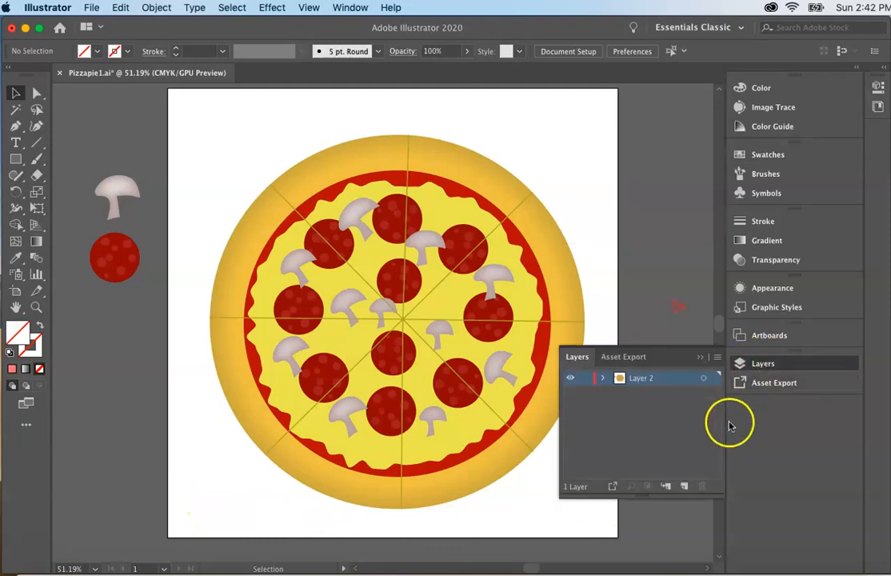
click(685, 487)
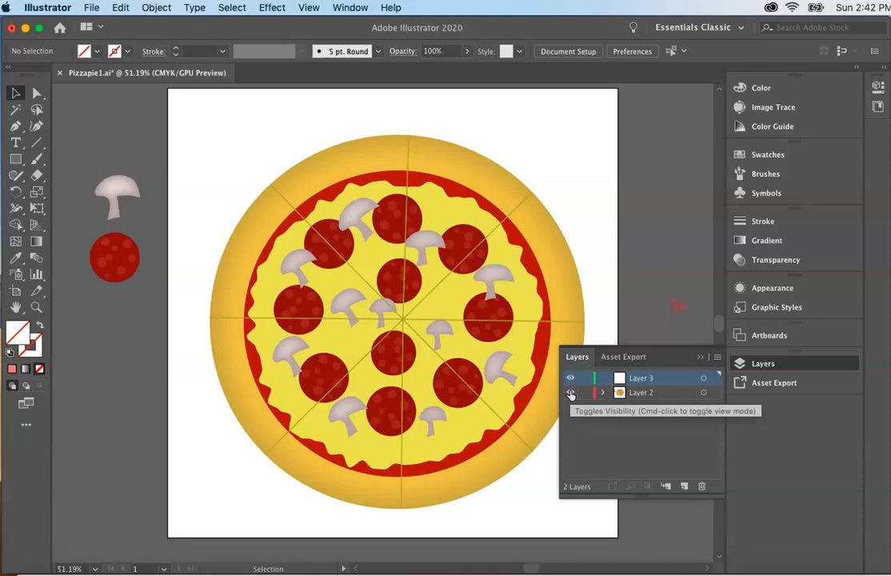
click(571, 394)
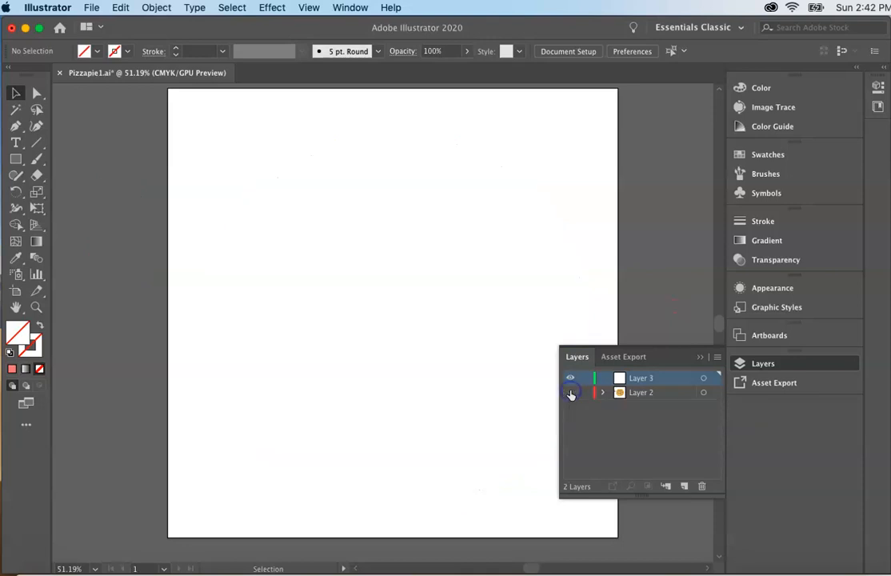
click(570, 393)
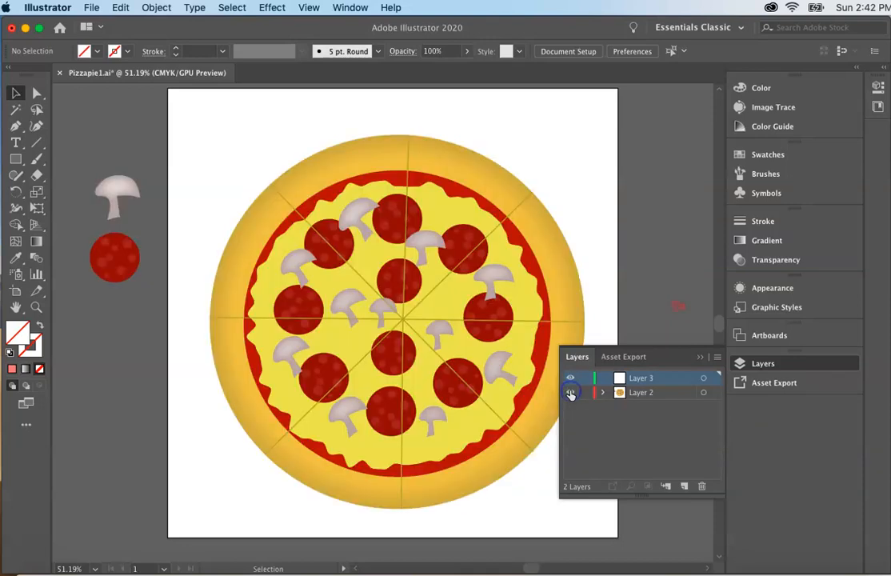
click(571, 392)
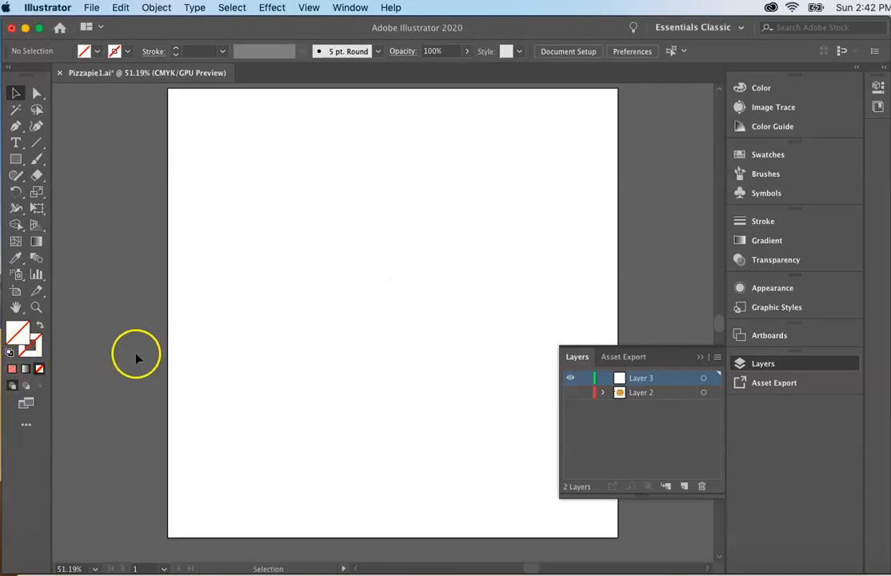
Draw a rectangle covering the whole artboard, filled with the new checkered pattern swatch
click(757, 157)
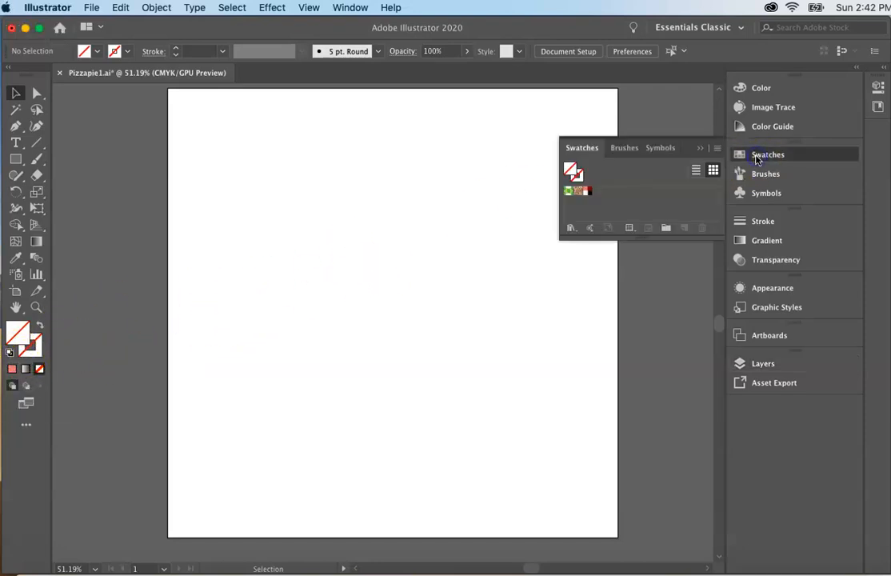
click(587, 192)
click(700, 152)
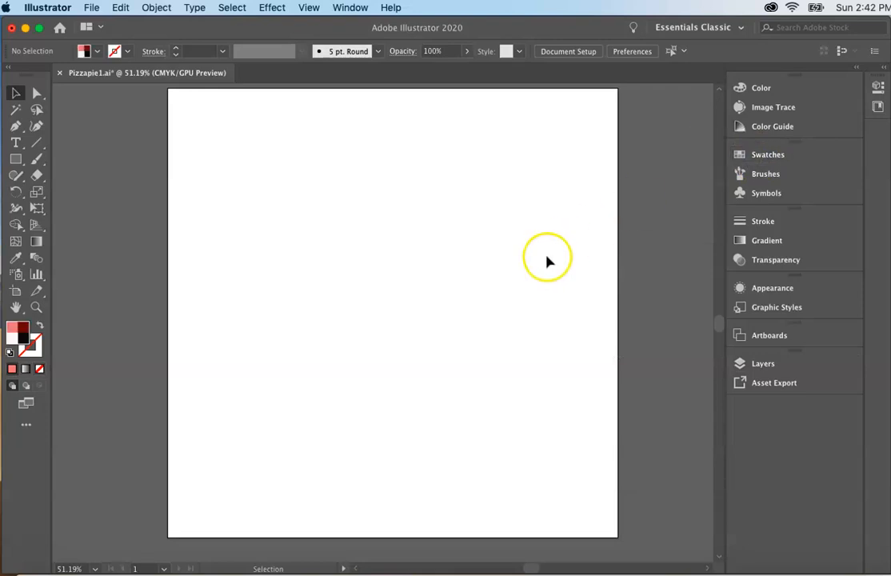
click(14, 159)
click(64, 159)
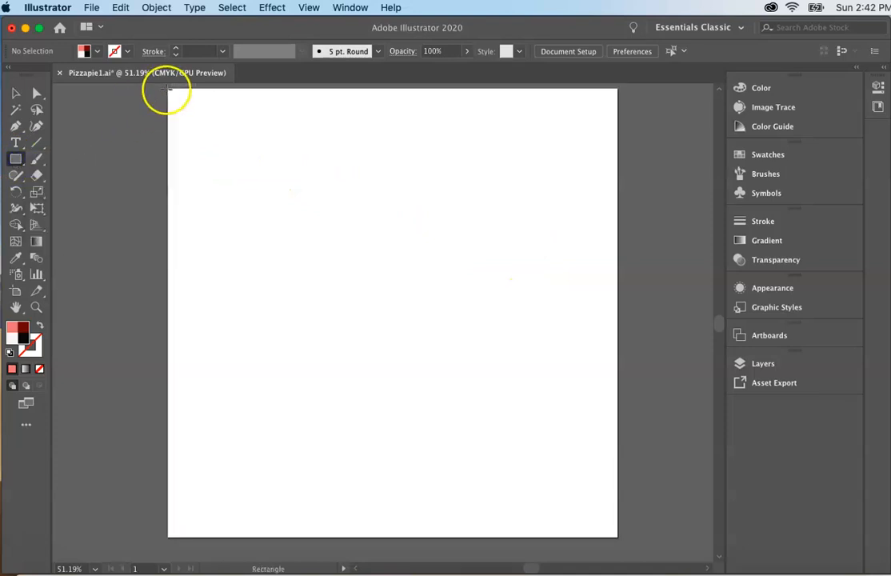
drag(167, 90, 619, 537)
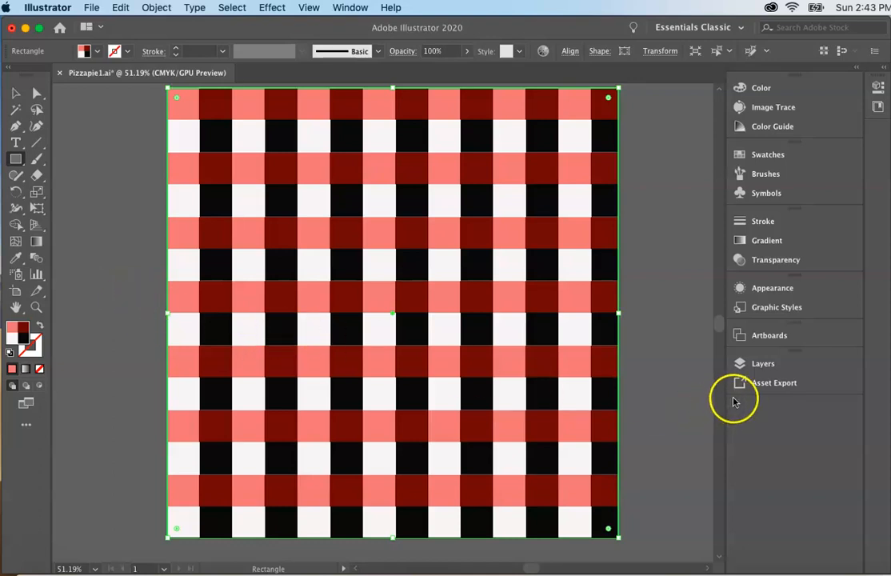
Show Layer 2 again and move it into Layer 3 above the checkered rectangle, so the pizza sits in front
click(750, 367)
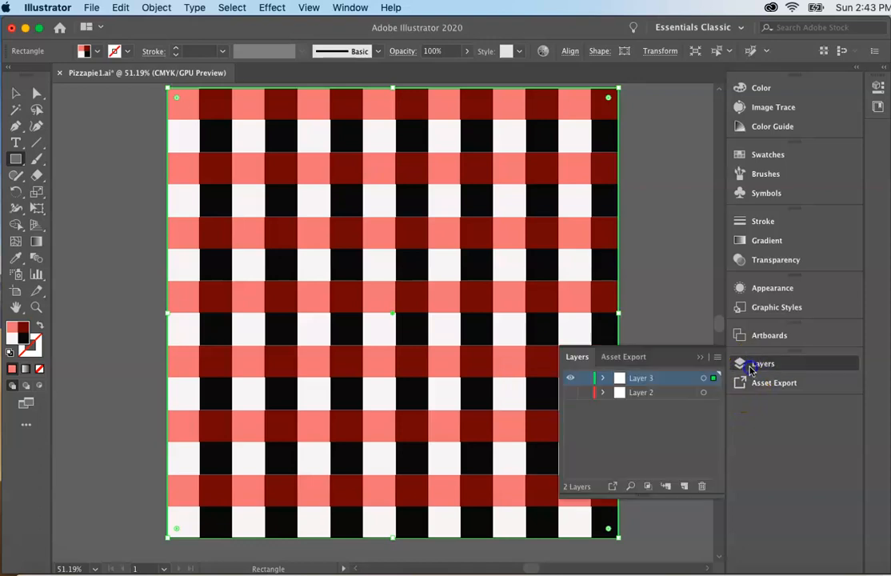
click(571, 392)
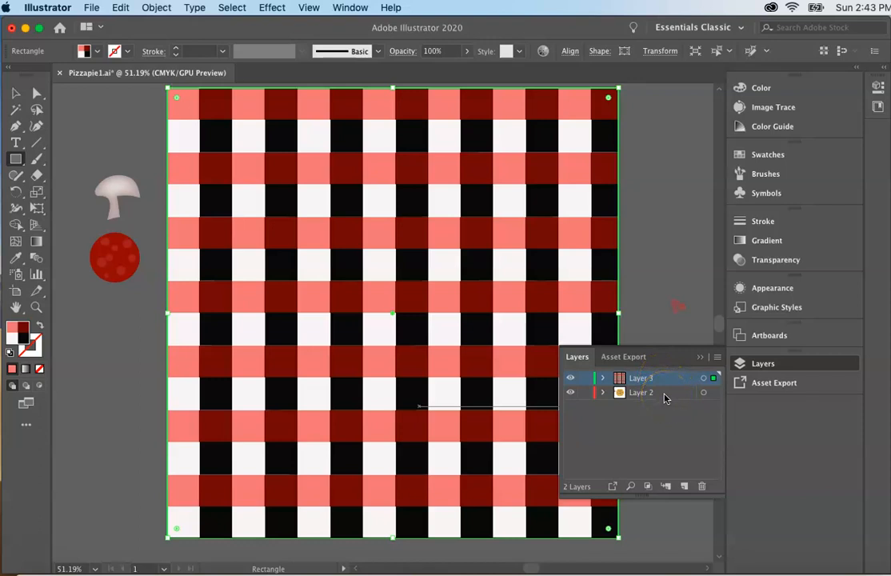
click(665, 393)
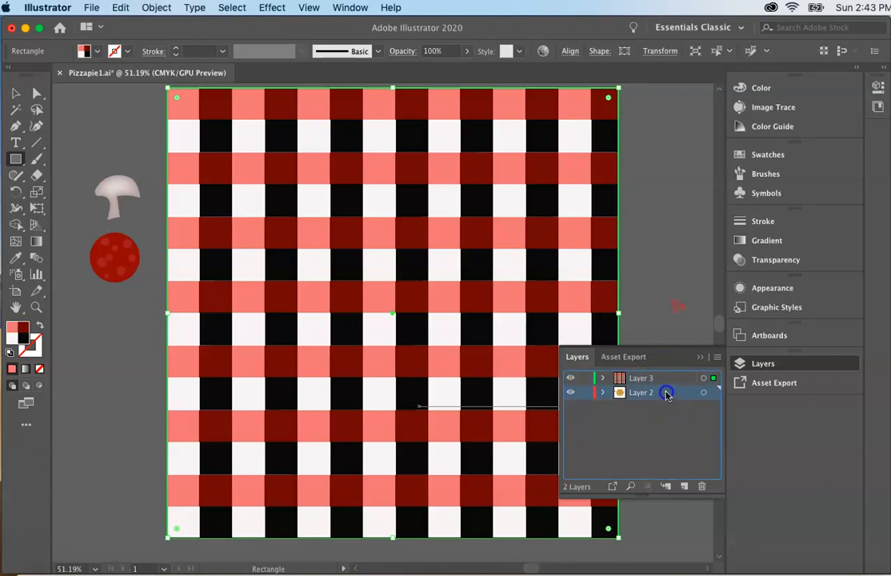
drag(666, 383, 666, 378)
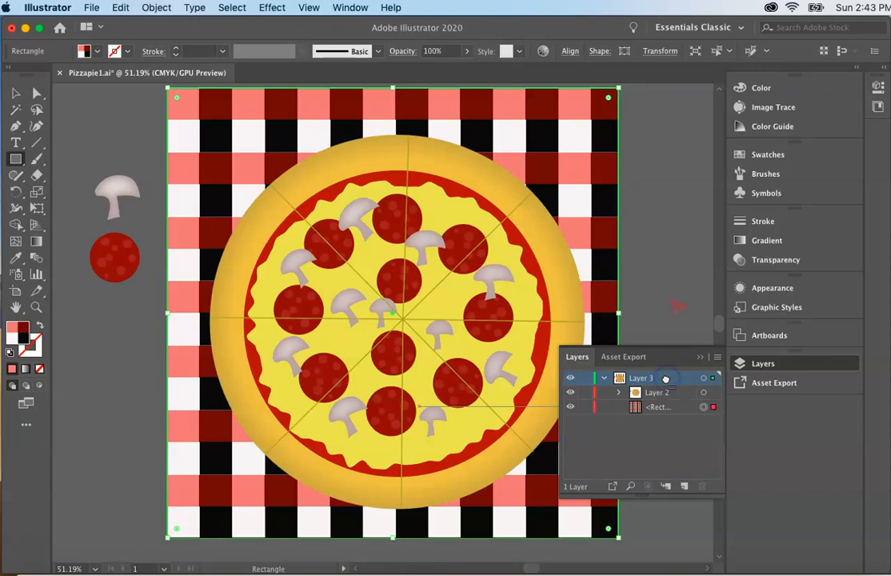
click(700, 358)
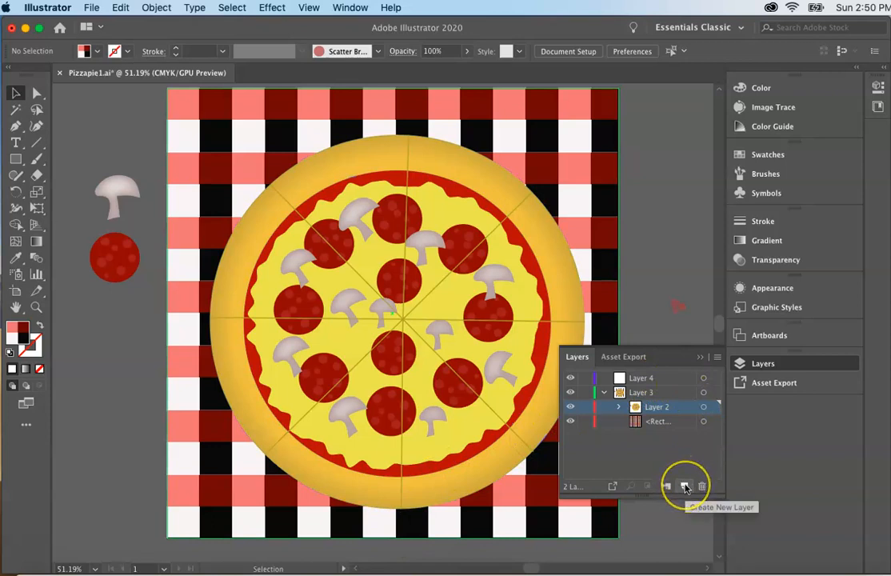
Make the empty Layer 4 active and hide the checkered rectangle while keeping the pizza visible
click(664, 380)
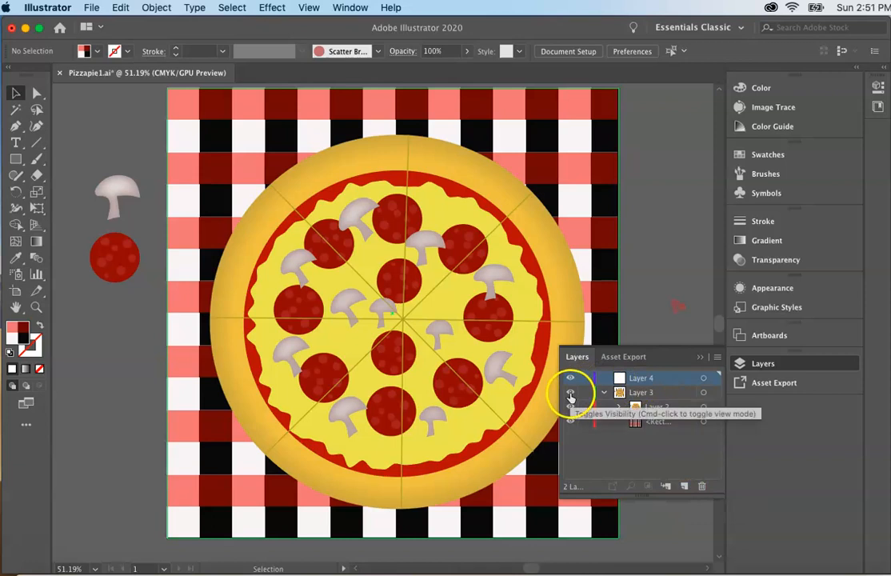
click(570, 392)
click(571, 408)
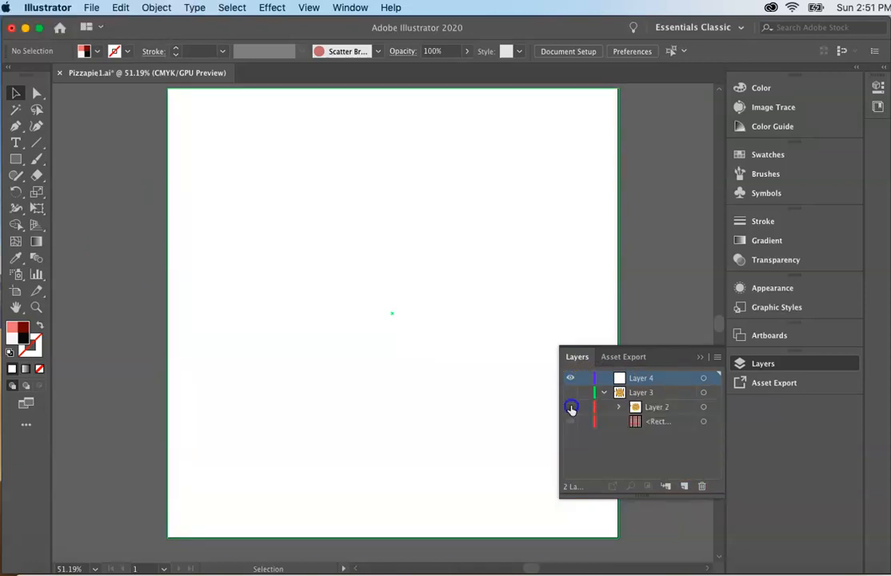
click(570, 421)
click(570, 393)
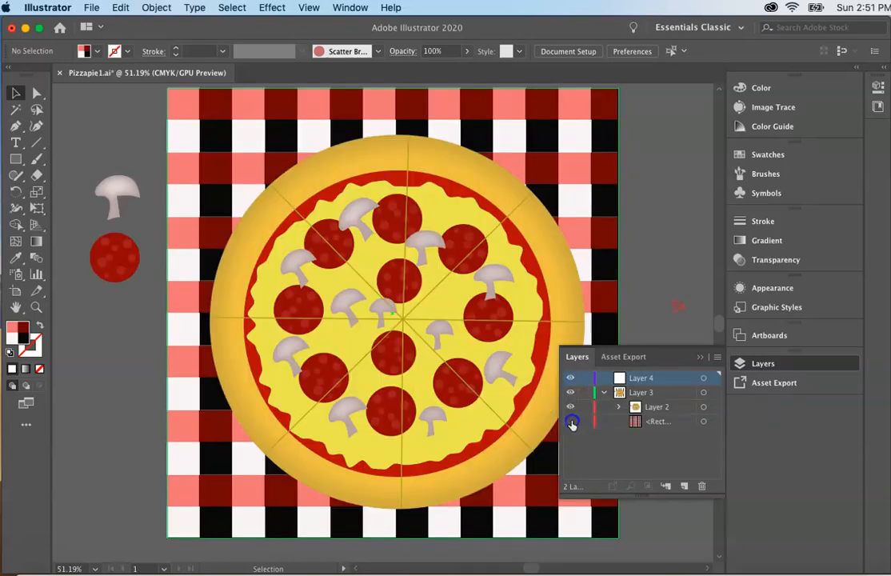
click(570, 422)
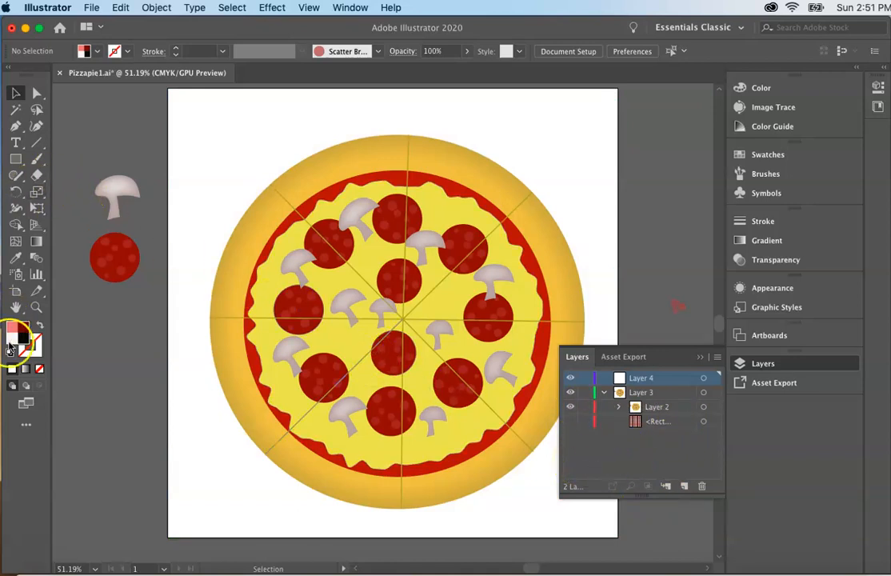
Reset the colors to a white fill with no stroke and activate the Ellipse tool
click(12, 369)
click(9, 354)
click(34, 351)
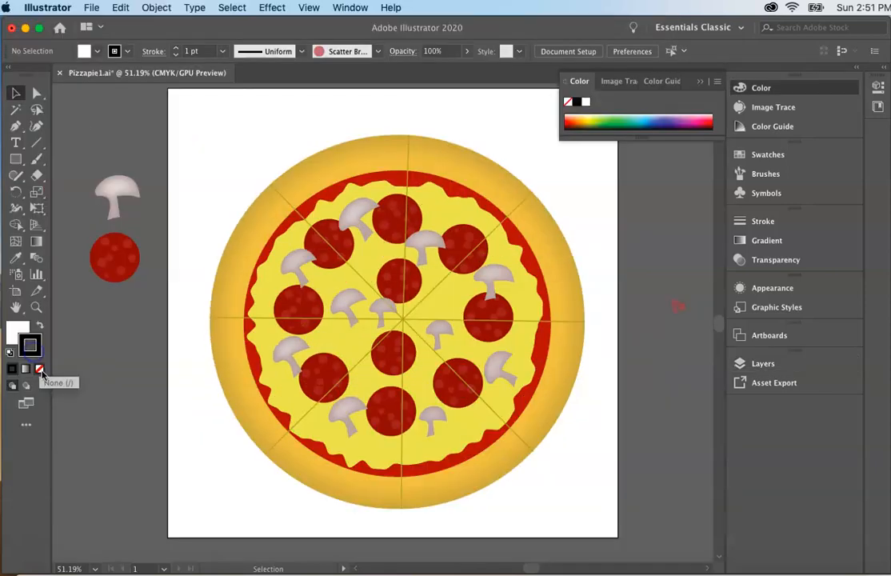
click(40, 370)
click(13, 333)
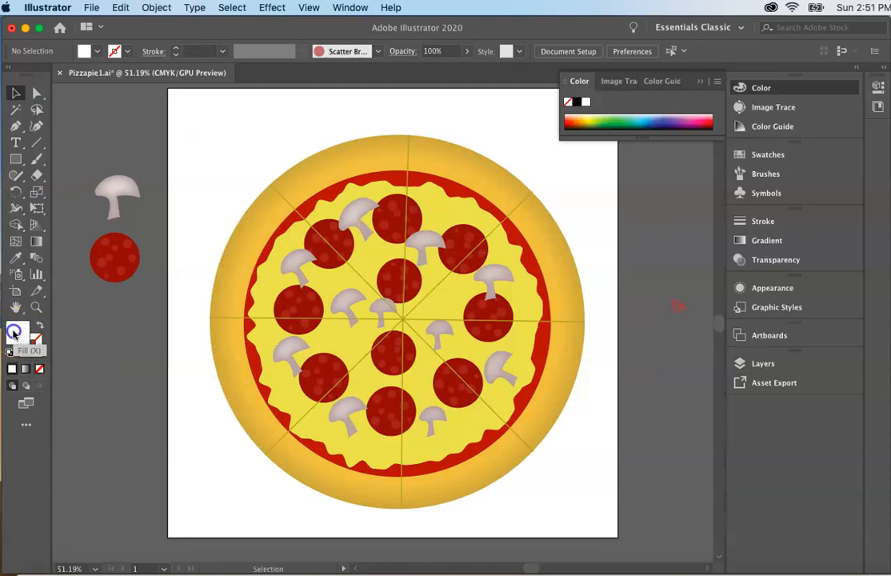
click(17, 160)
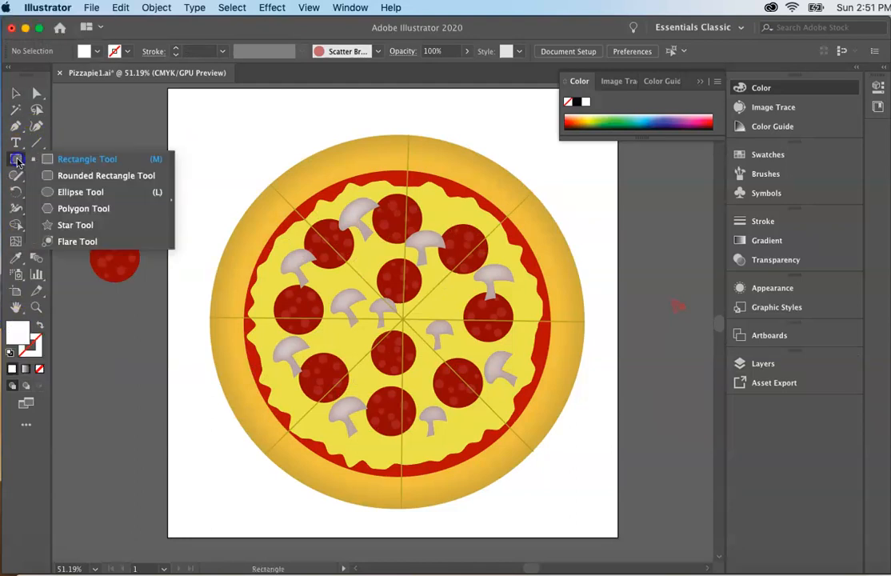
click(80, 192)
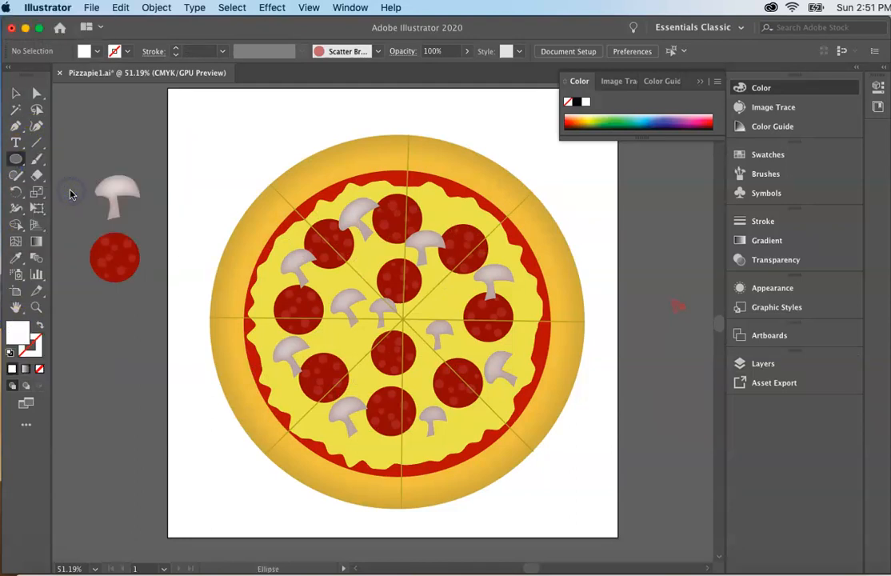
drag(184, 108, 507, 533)
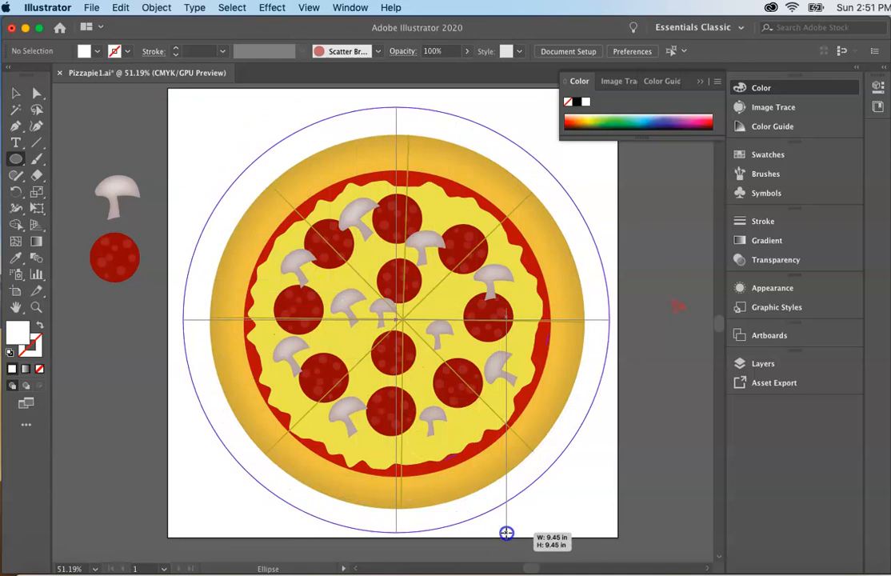
drag(507, 533, 506, 531)
key(super+z)
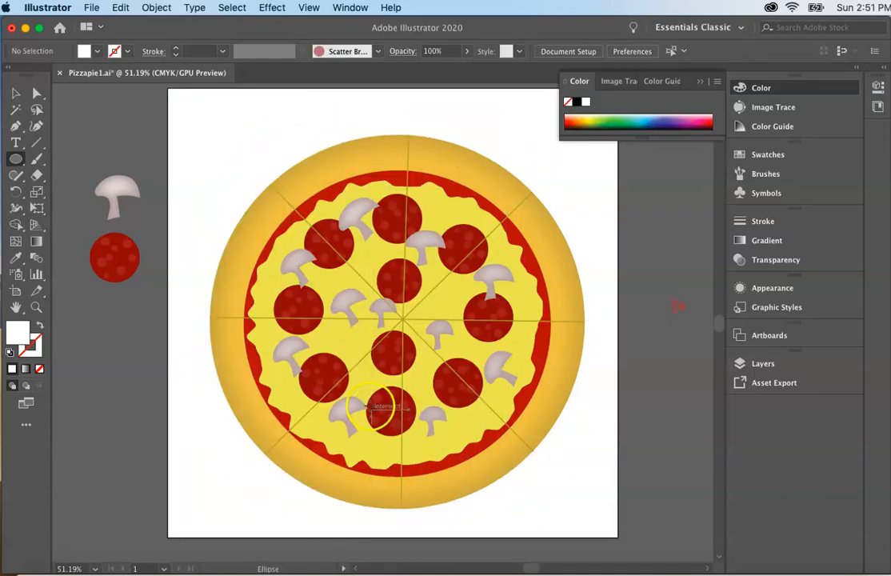
Draw a white circle about 9.05 in wide over the pizza on Layer 4 and nudge it slightly up and left
drag(200, 117, 537, 526)
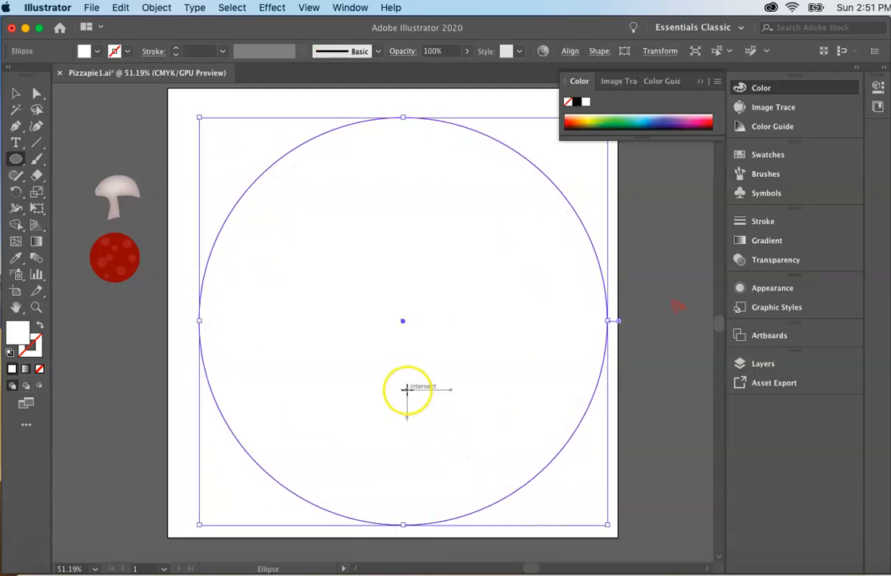
key(Up)
key(Up)
key(Left)
key(Left)
key(Left)
key(Left)
key(Left)
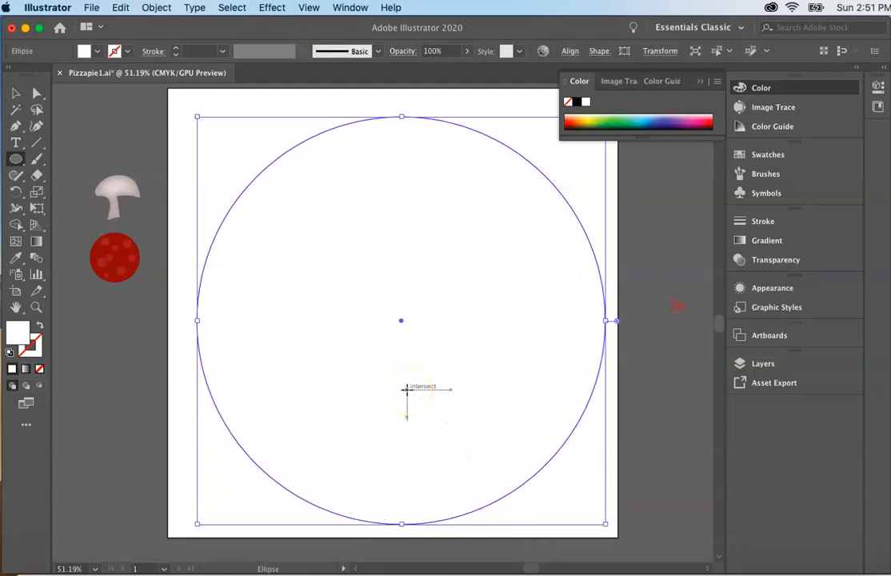
key(Up)
key(Up)
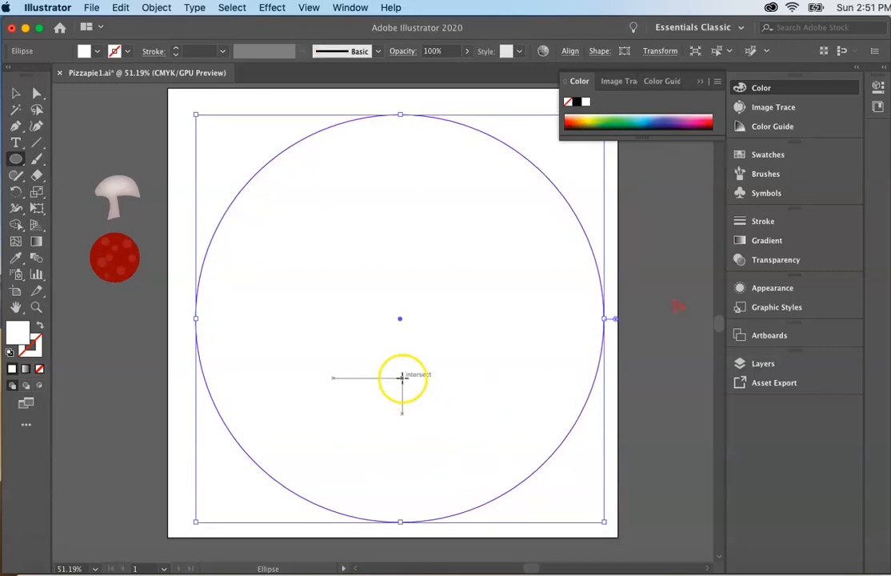
Show the checkered rectangle again and move Layer 4 between Layer 2 and the rectangle, placing the white circle behind the pizza
click(742, 367)
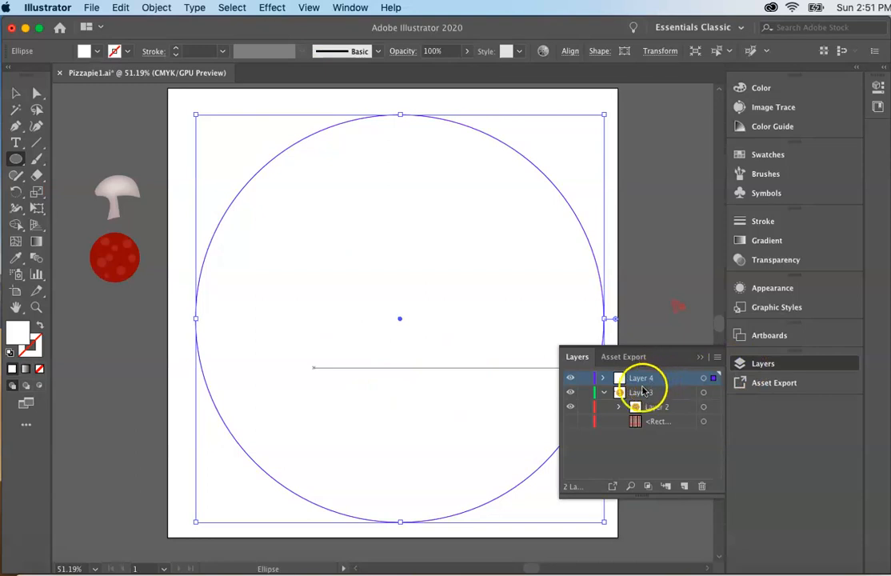
click(571, 422)
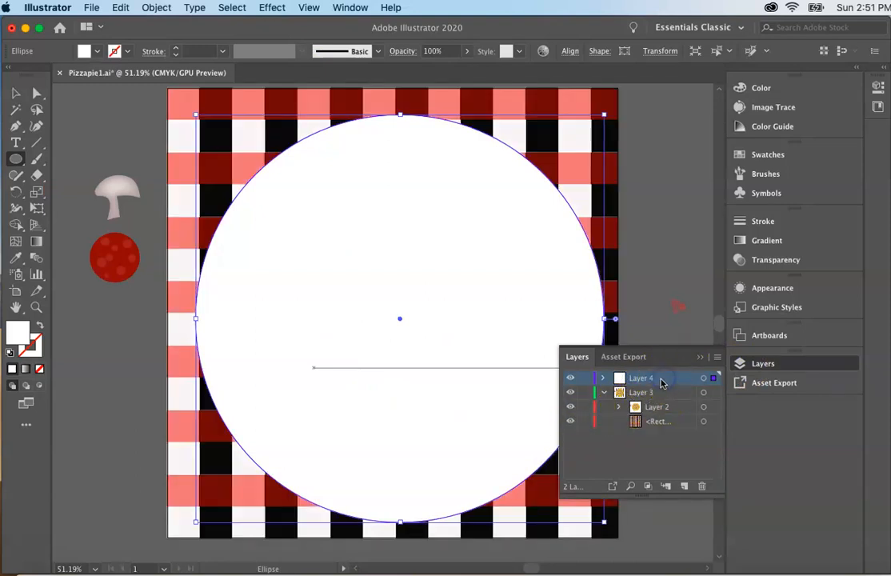
click(648, 296)
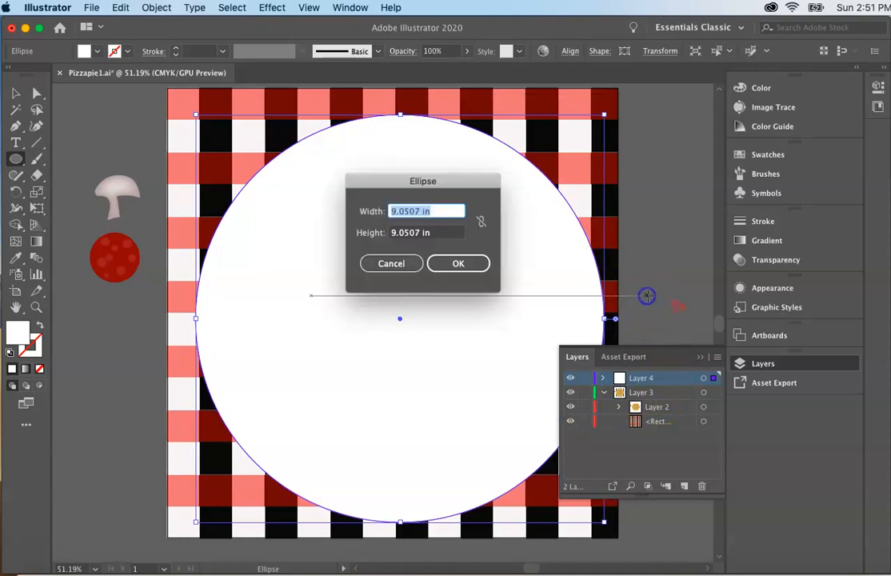
click(466, 272)
drag(674, 382, 675, 413)
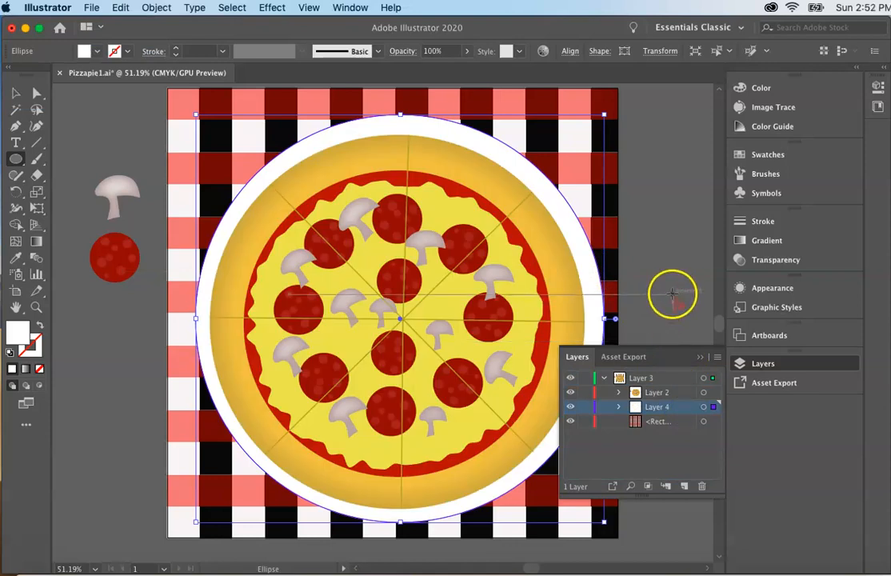
Nudge the white plate circle slightly left to center it behind the pizza
key(Left)
key(Left)
key(Left)
key(Left)
key(Left)
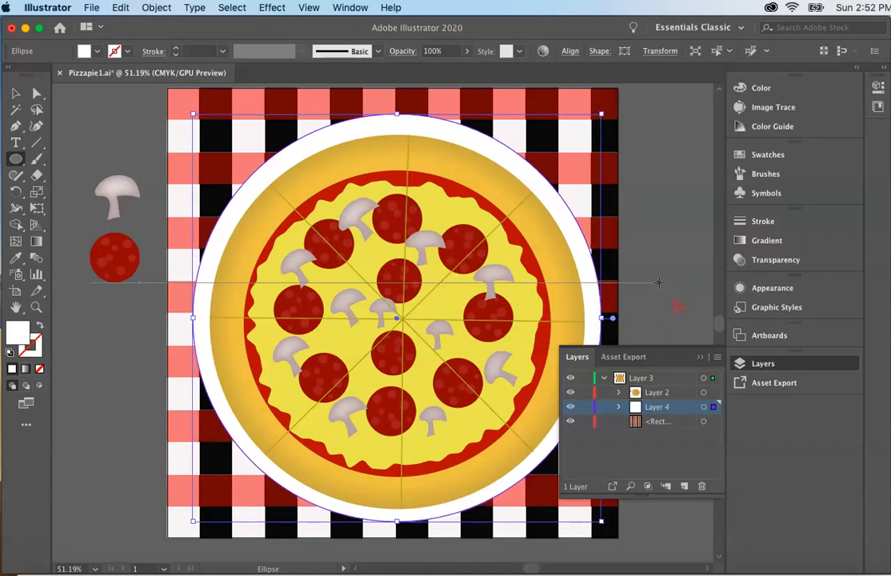
click(700, 357)
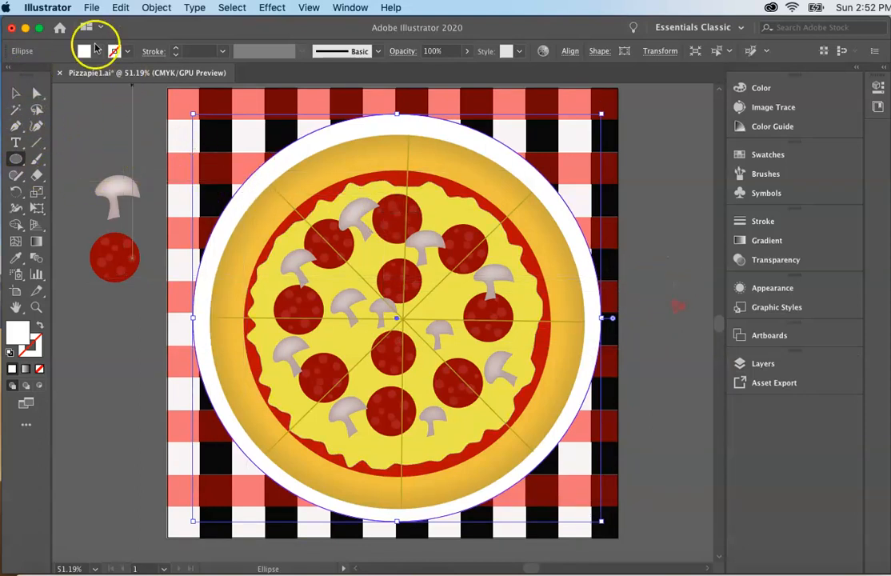
Start a Stylize Drop Shadow effect in Multiply mode on the white plate circle with the preview turned on
click(14, 95)
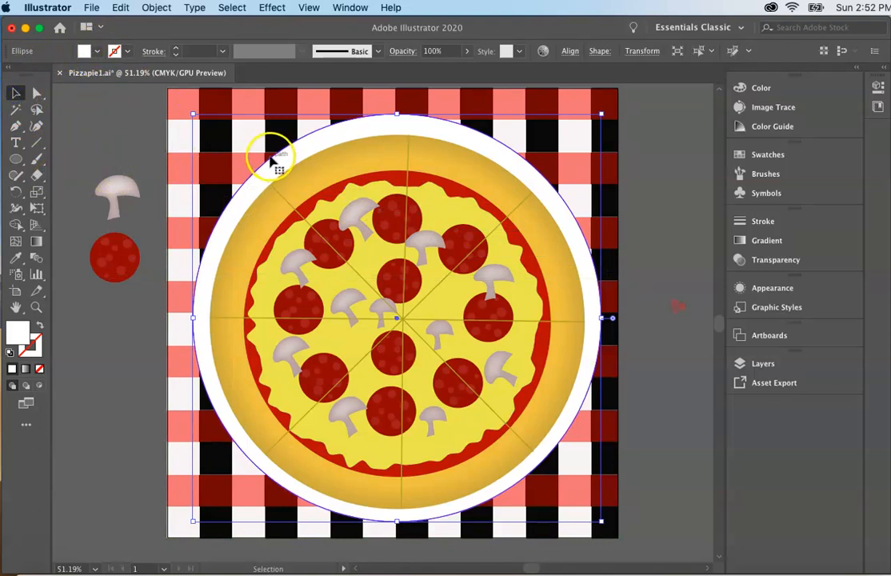
click(263, 9)
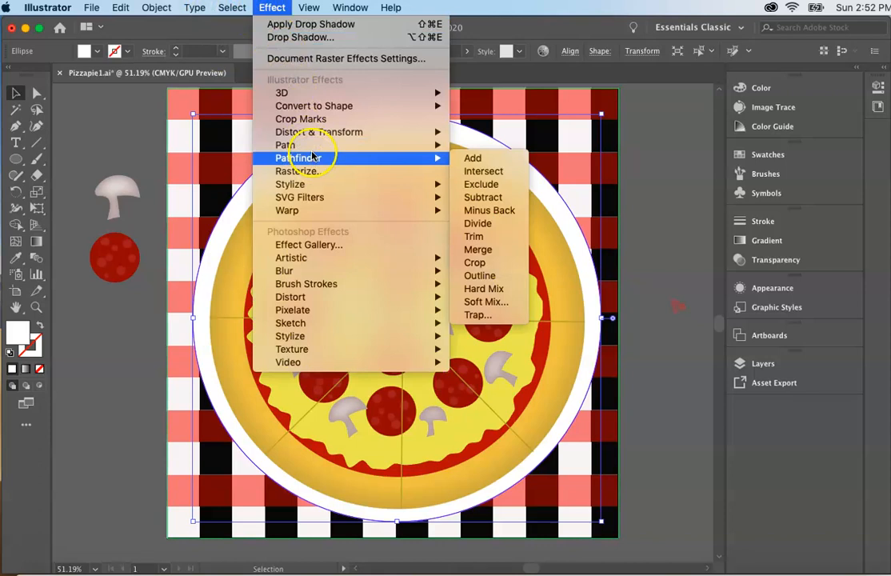
mouse_move(312, 185)
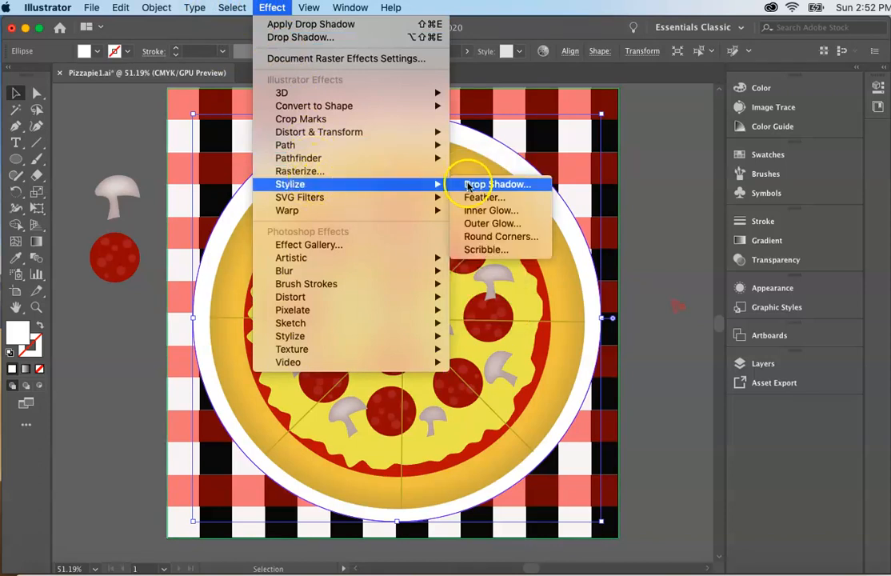
click(472, 185)
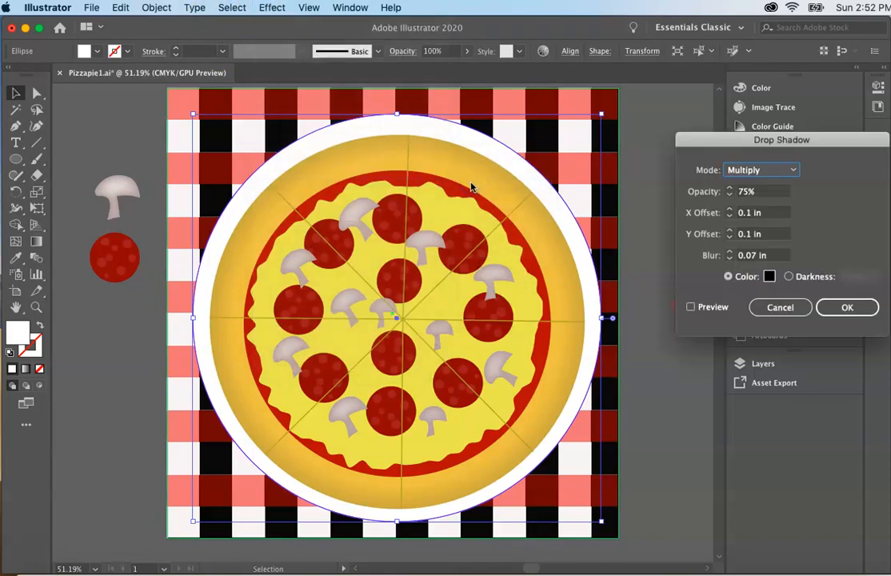
click(691, 308)
click(692, 307)
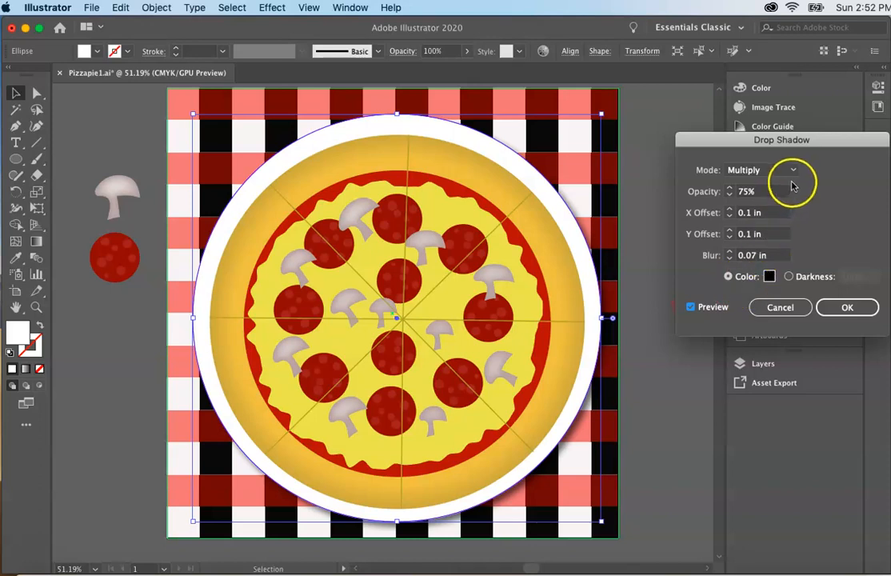
Set the plate's drop shadow opacity to 81%
click(731, 193)
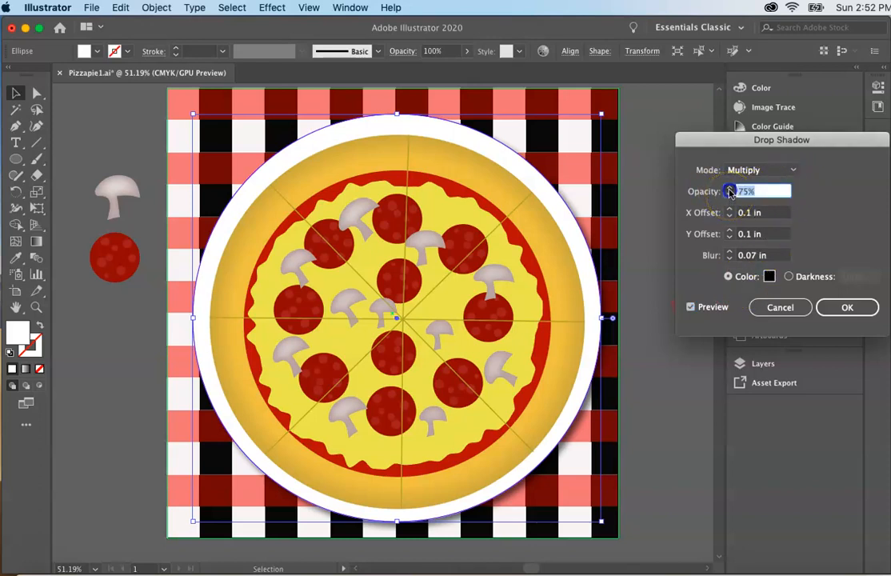
click(730, 189)
click(729, 188)
click(730, 190)
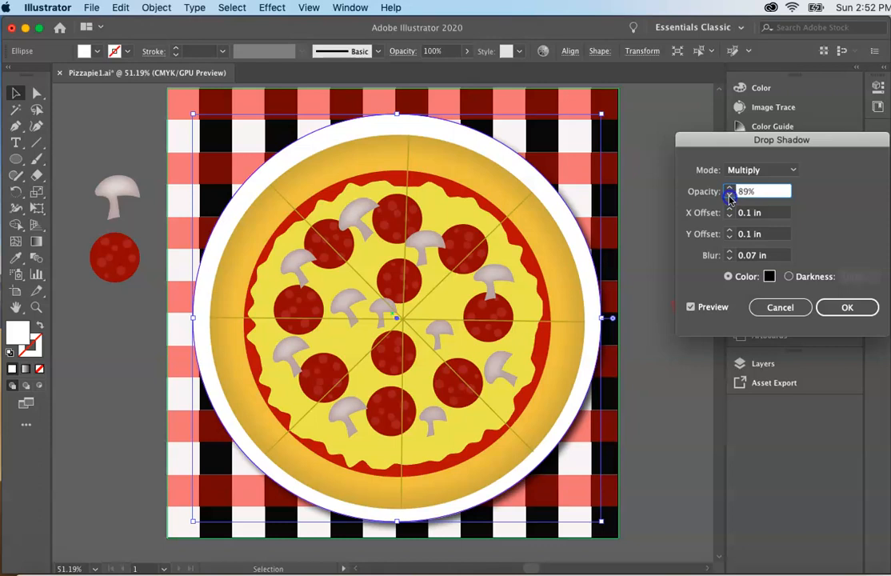
click(730, 195)
click(730, 195)
click(730, 195)
click(730, 195)
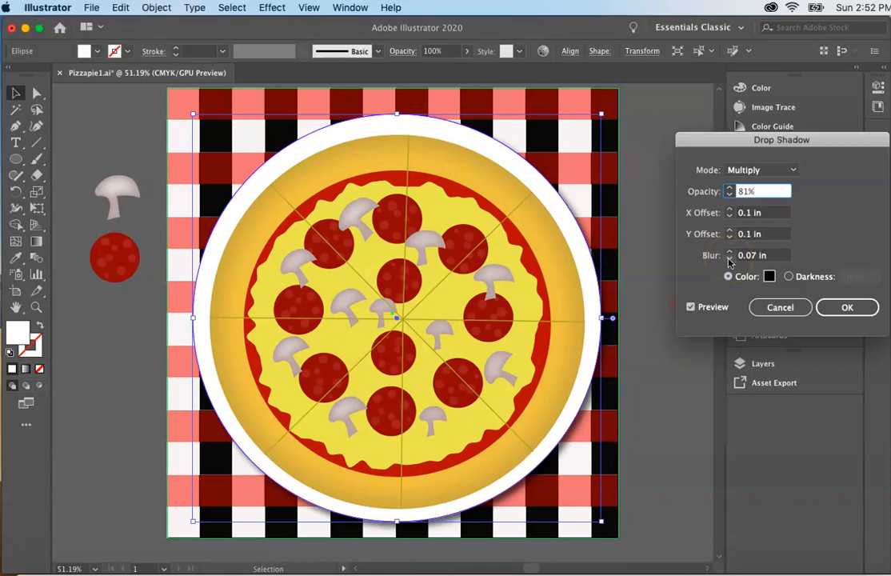
Set the drop shadow's blur to 0.4 in, apply the effect to the plate and deselect it
click(730, 259)
click(730, 253)
click(730, 252)
click(730, 251)
click(730, 251)
click(596, 424)
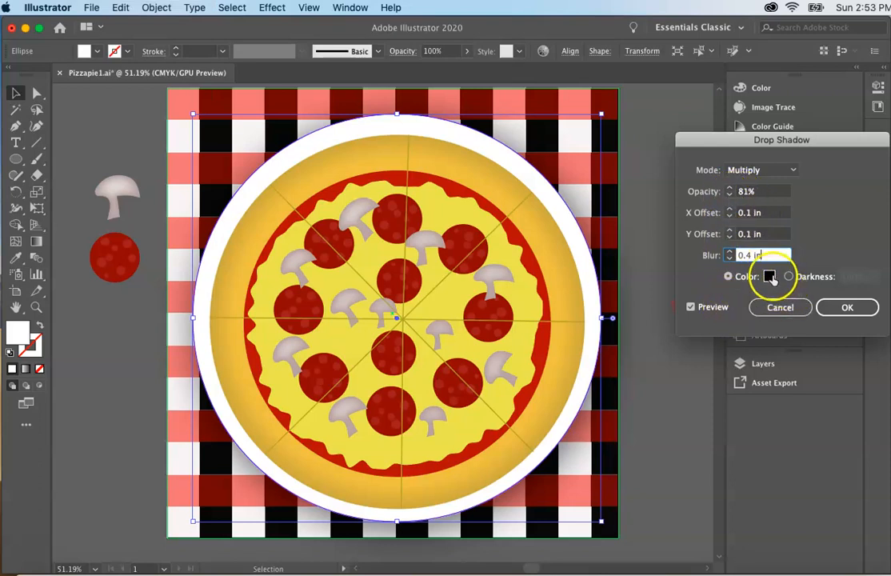
click(841, 312)
click(669, 388)
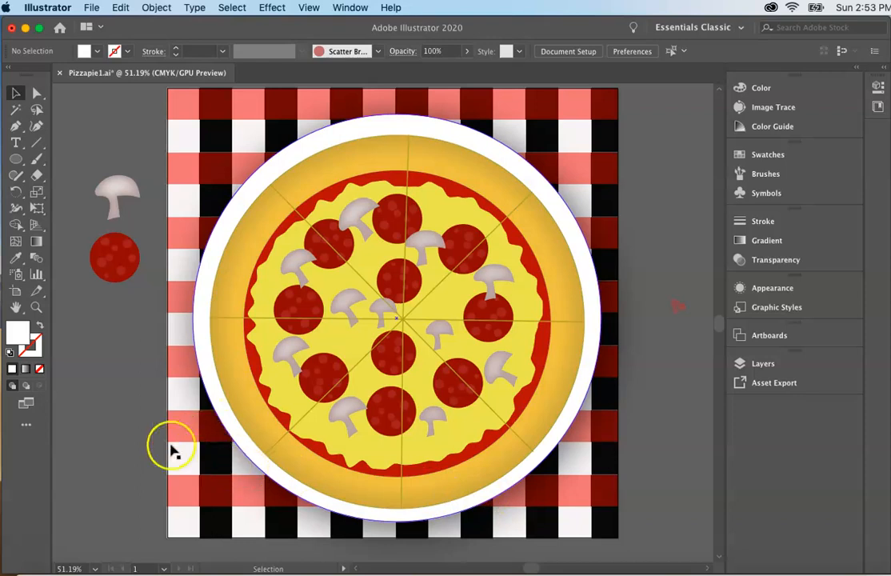
click(25, 540)
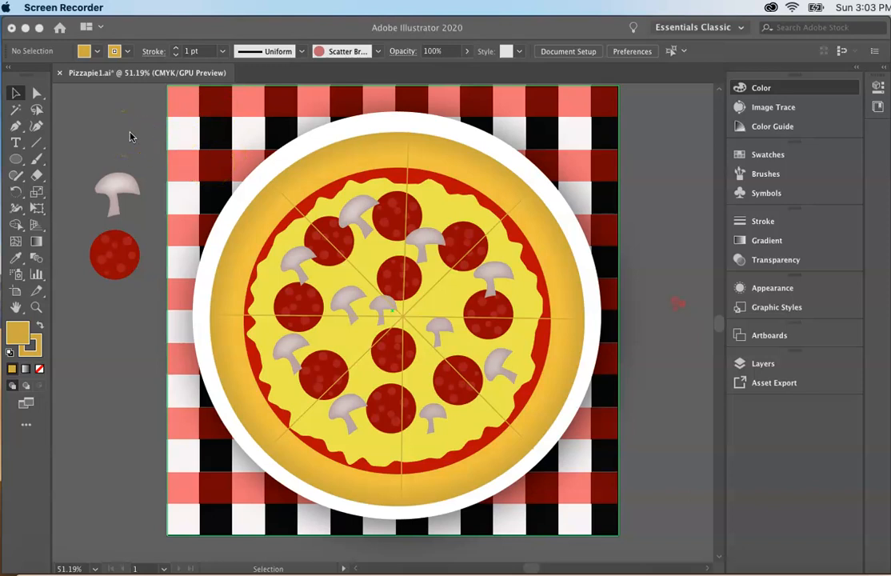
Save the document to the Desktop as PizzaPie2.ai in Adobe Illustrator format with the Illustrator 2020 version options
click(124, 30)
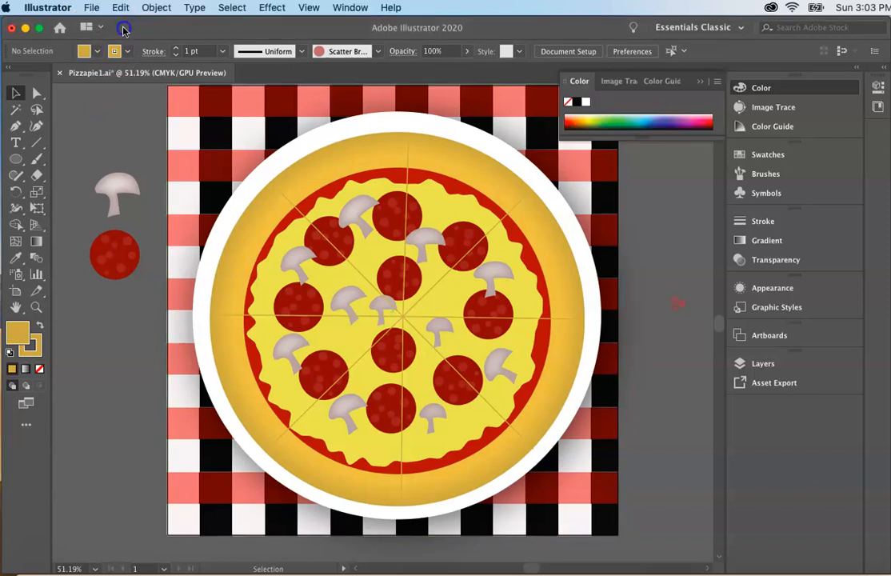
click(91, 8)
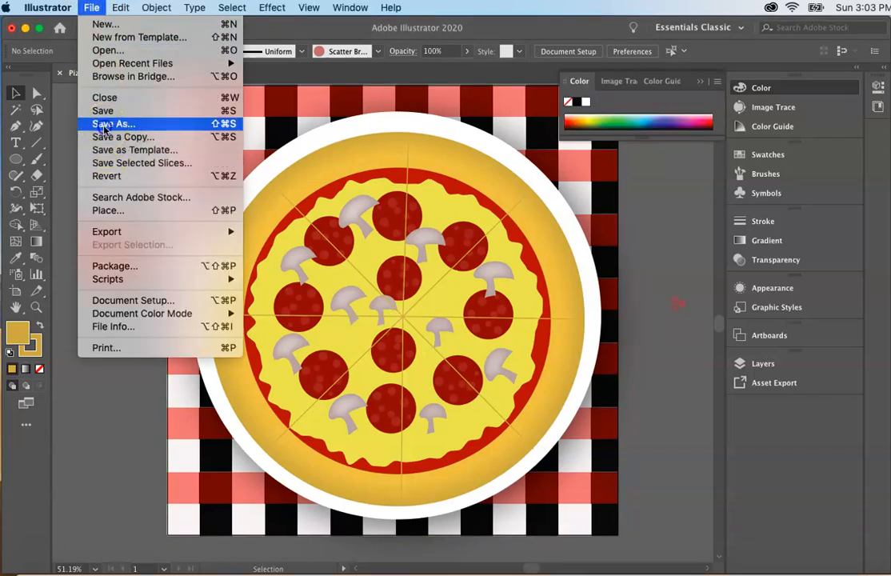
click(108, 124)
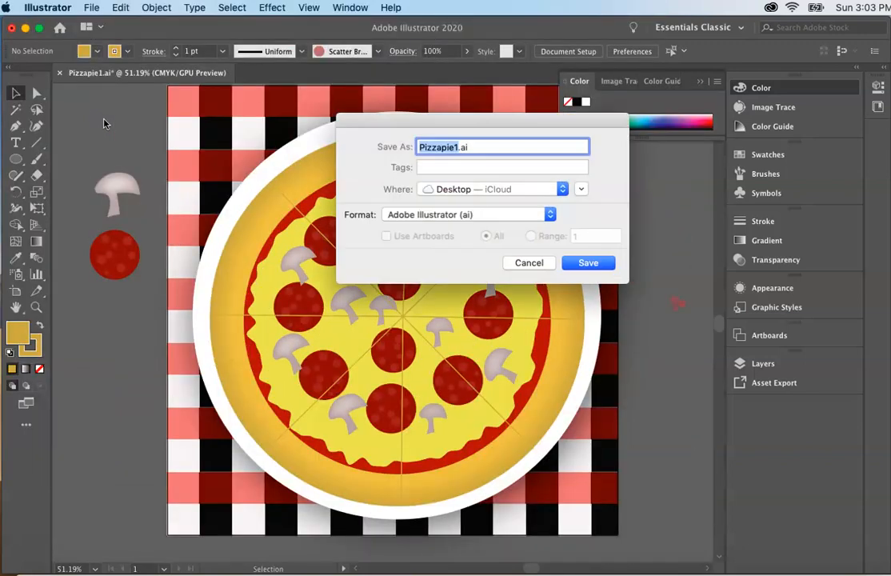
key(BackSpace)
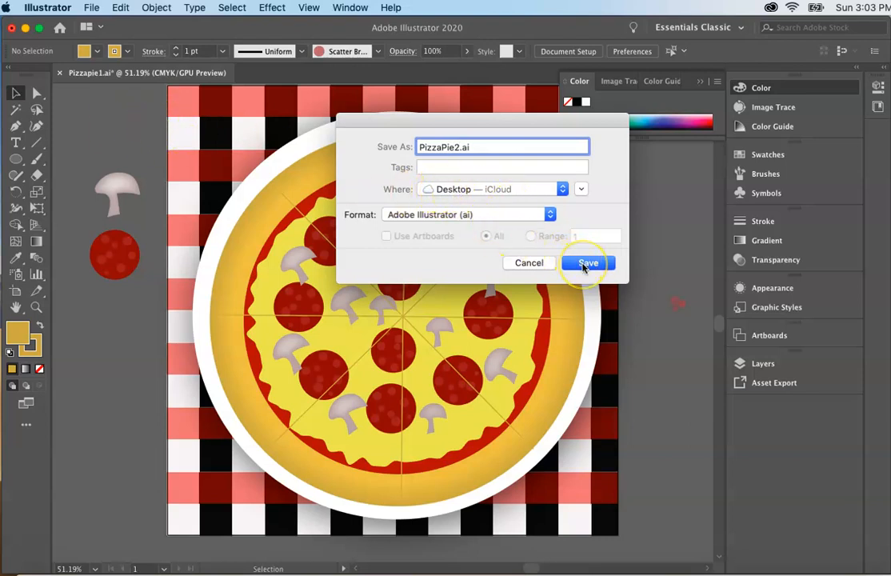
click(584, 265)
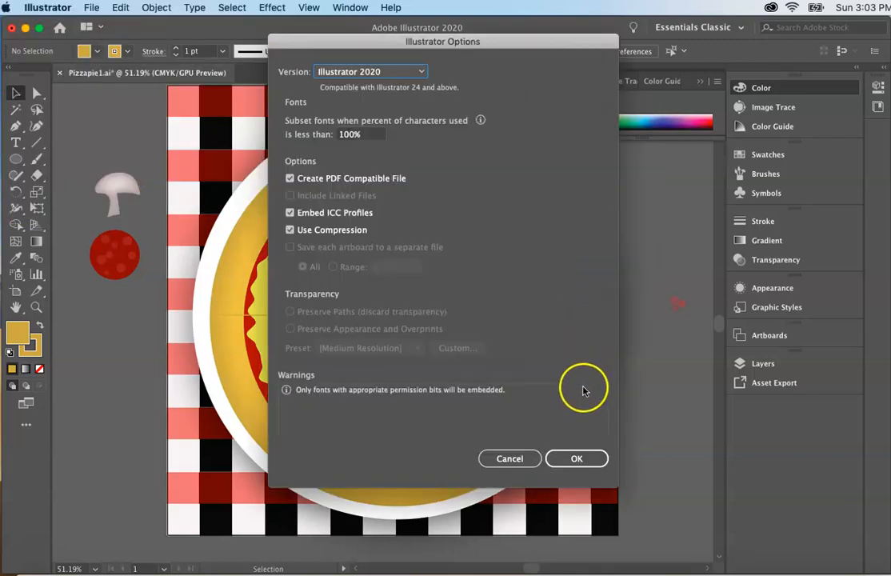
click(571, 460)
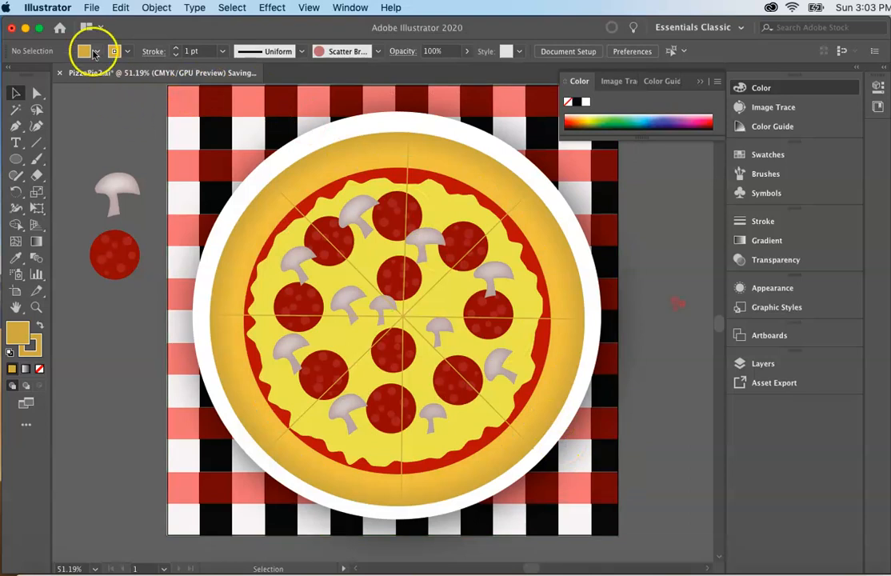
Export the artwork to the Desktop as PizzaPie2.jpg in CMYK at maximum quality 10 and 300 ppi, and close the document
click(89, 8)
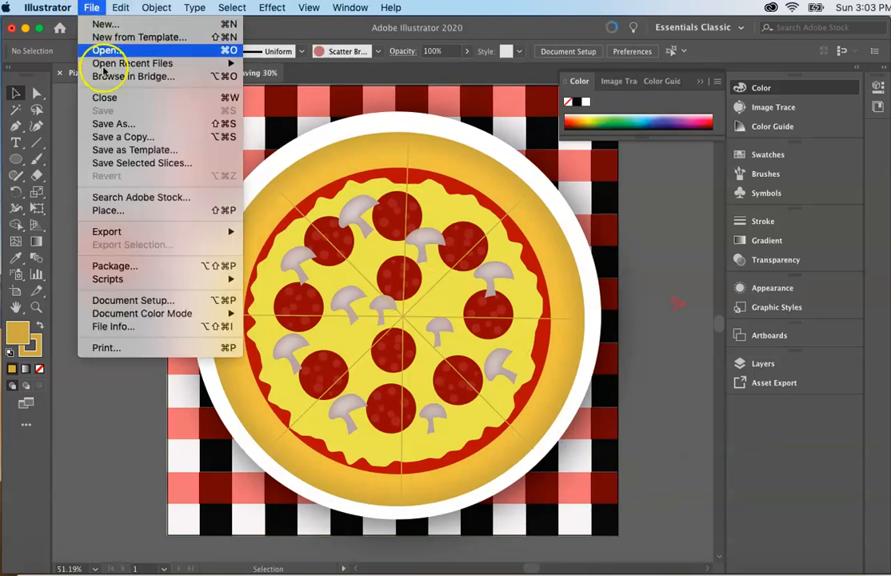
mouse_move(123, 234)
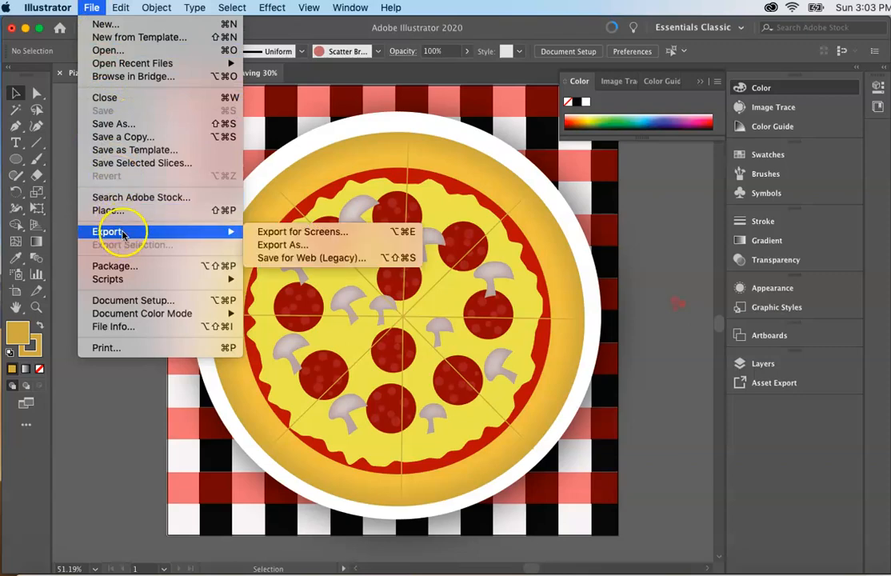
click(262, 247)
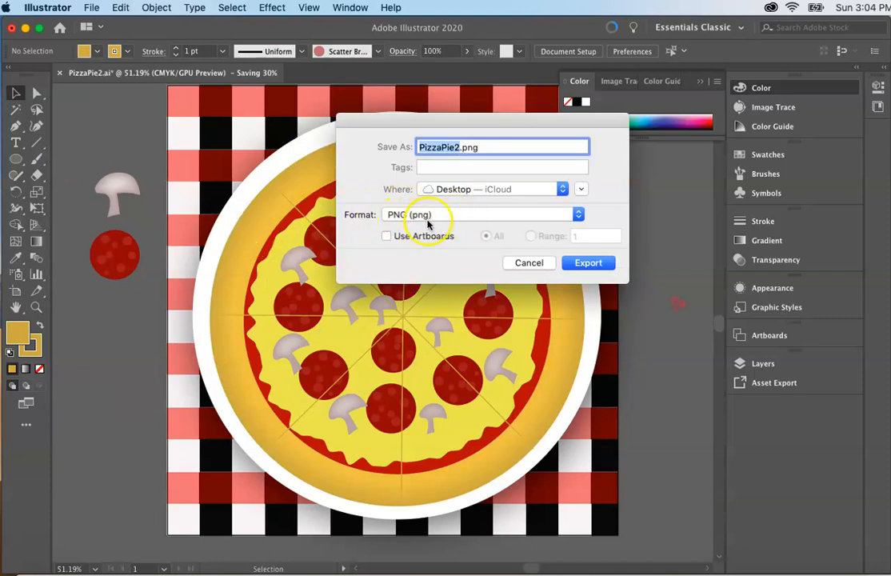
click(578, 215)
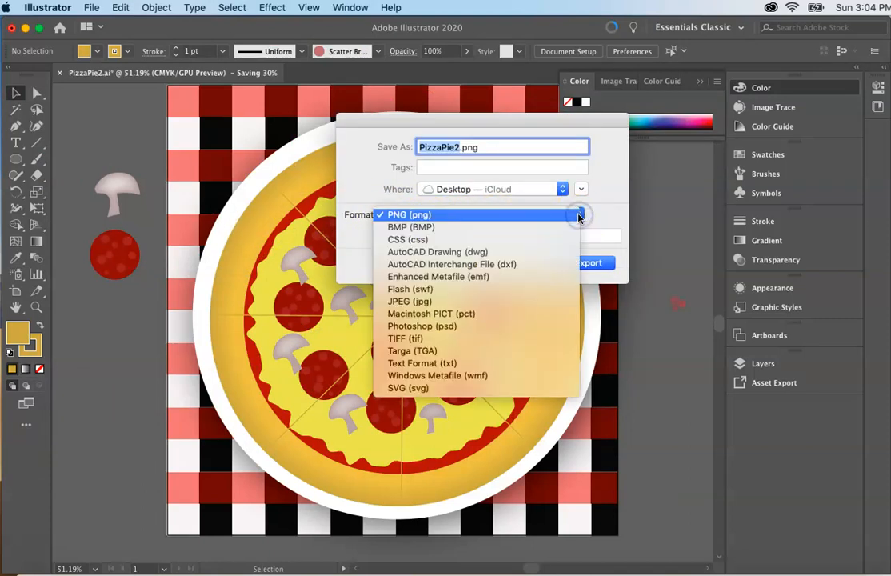
click(404, 303)
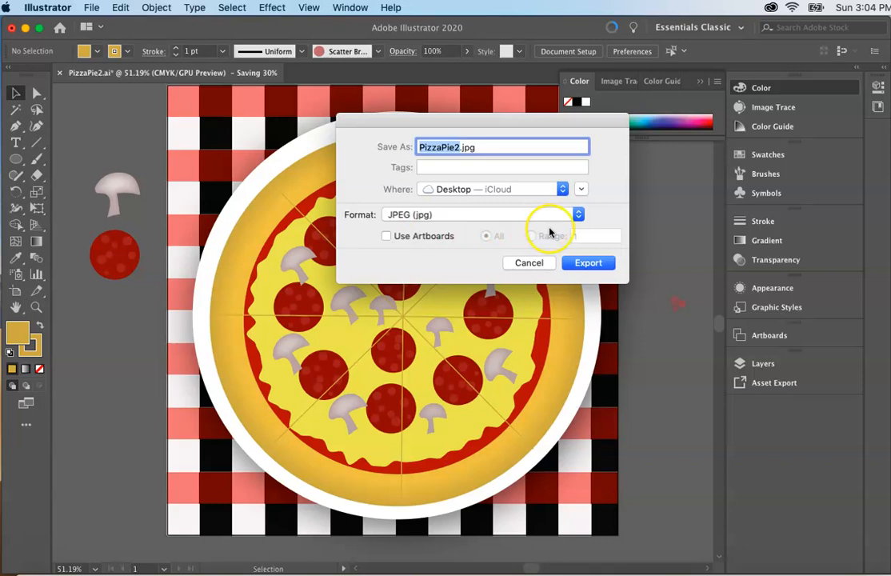
click(590, 265)
click(593, 452)
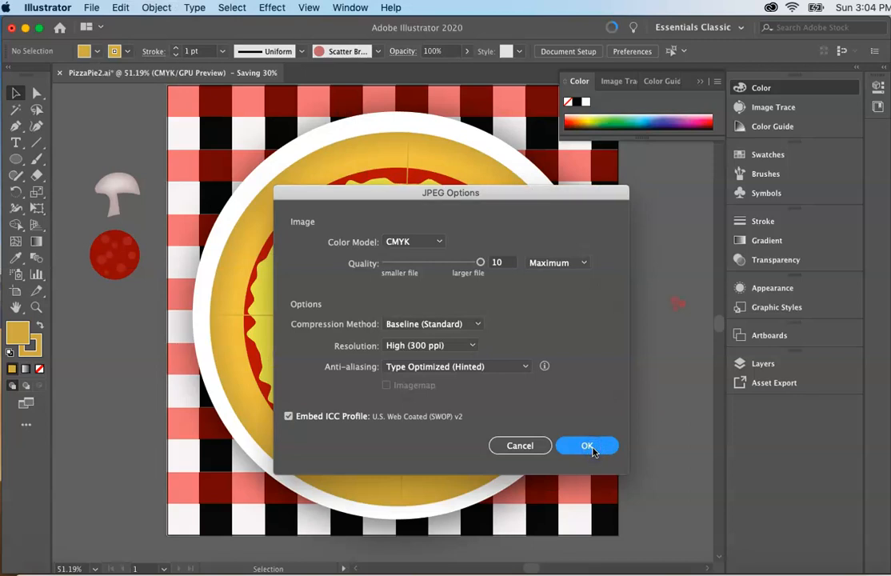
click(597, 443)
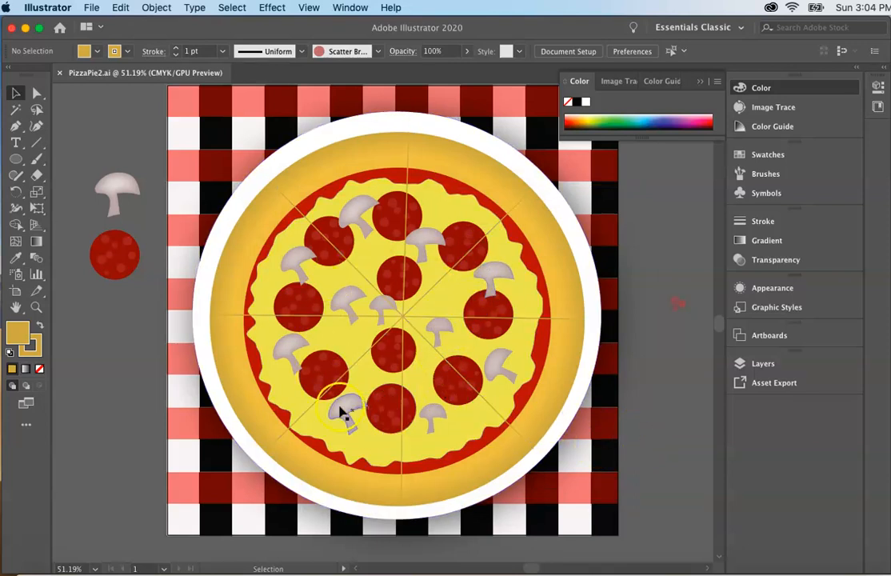
click(59, 73)
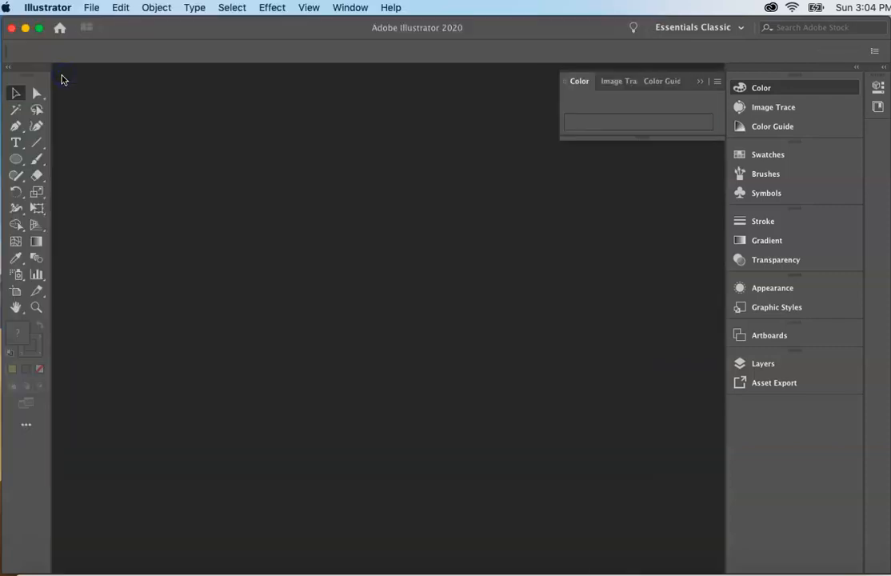